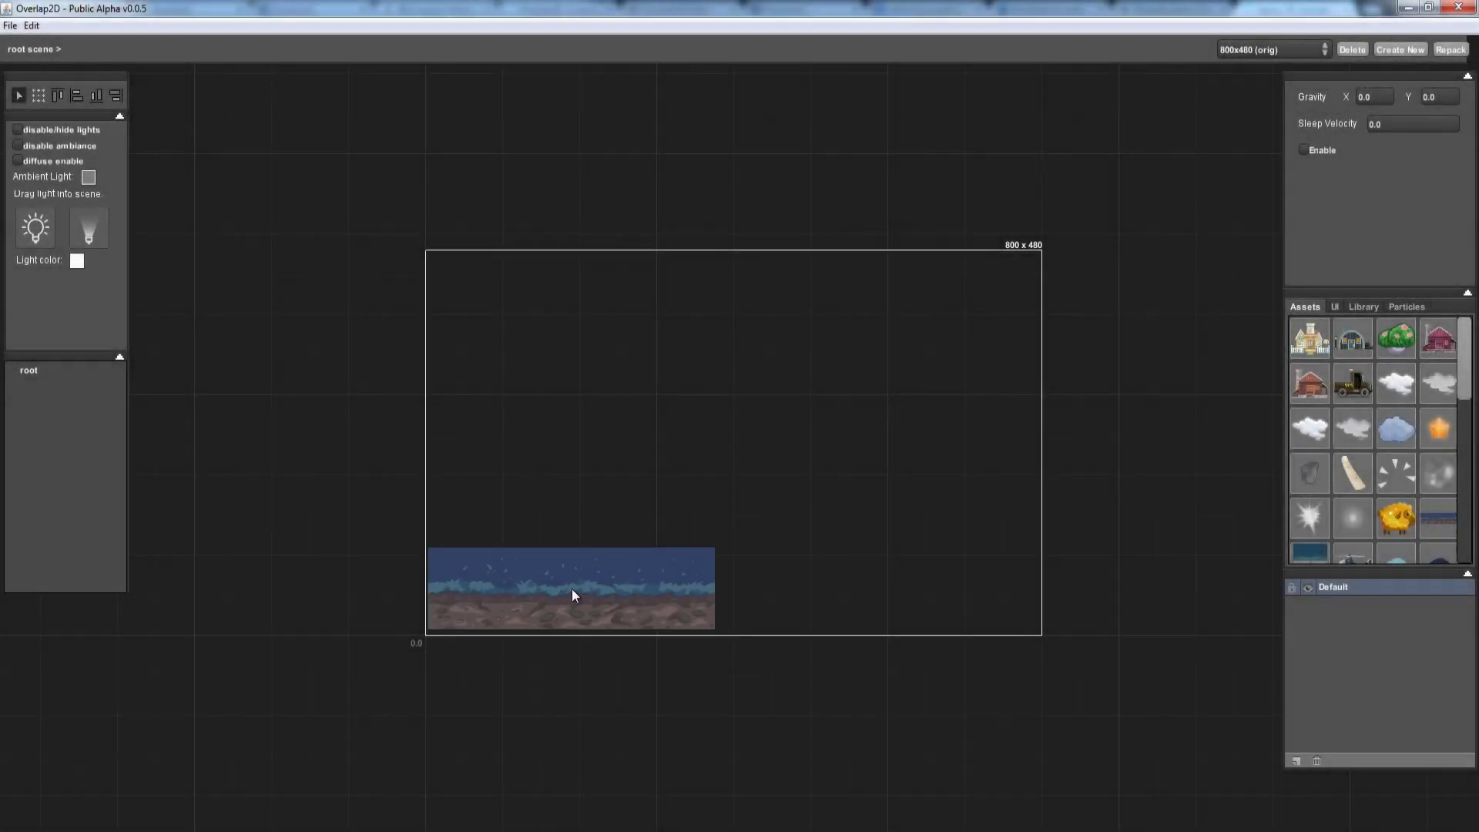
# - Drop two more night ground strips on either side of the original and align their bottoms
pyautogui.moveTo(1439, 517); pyautogui.dragTo(879, 573)
pyautogui.moveTo(1438, 517); pyautogui.dragTo(264, 594)
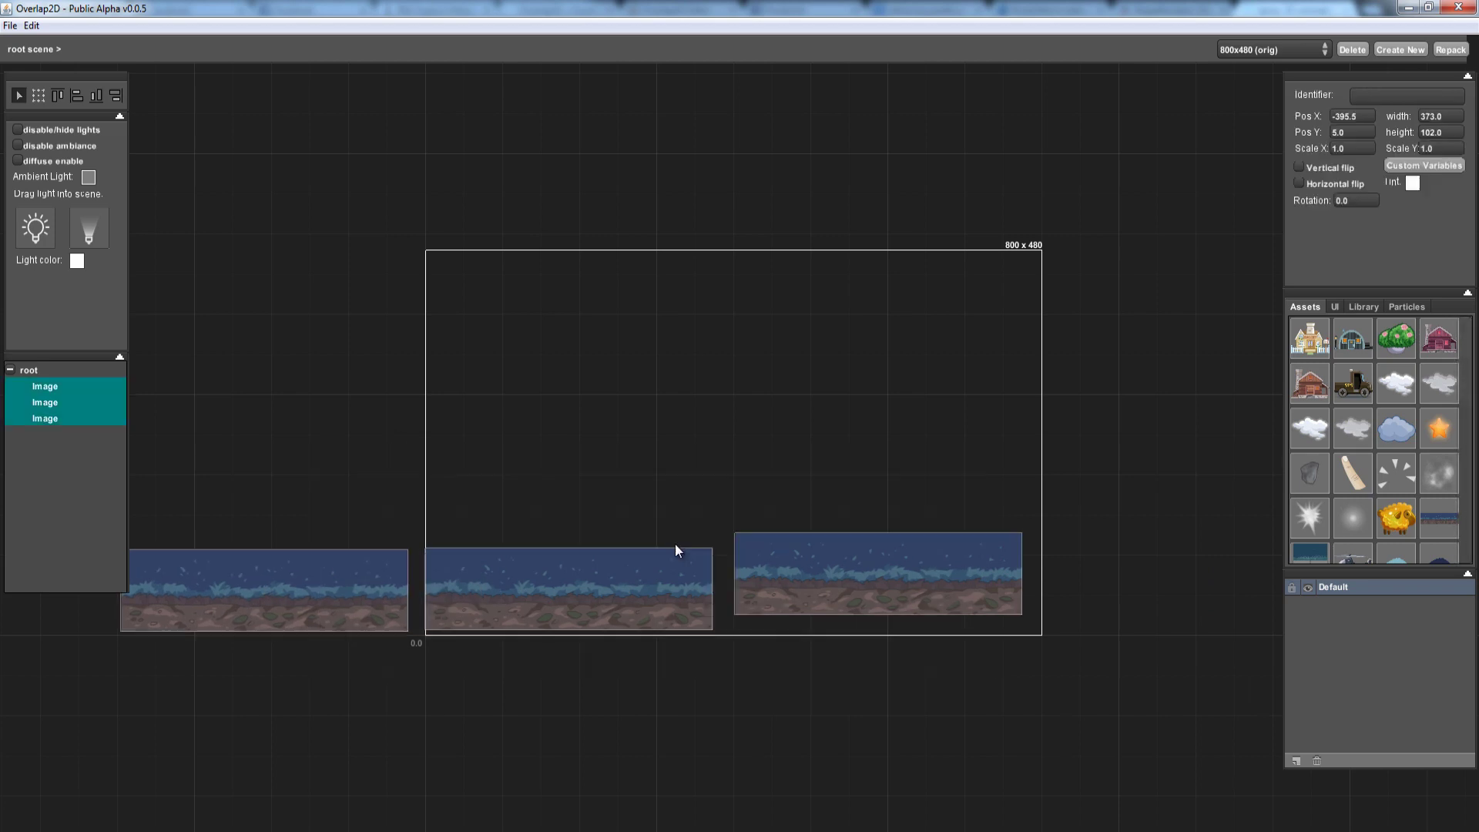
pyautogui.click(96, 95)
# - Slide the three ground strips flush into one continuous strip, then deselect
pyautogui.click(269, 347)
pyautogui.moveTo(800, 599); pyautogui.dragTo(778, 598)
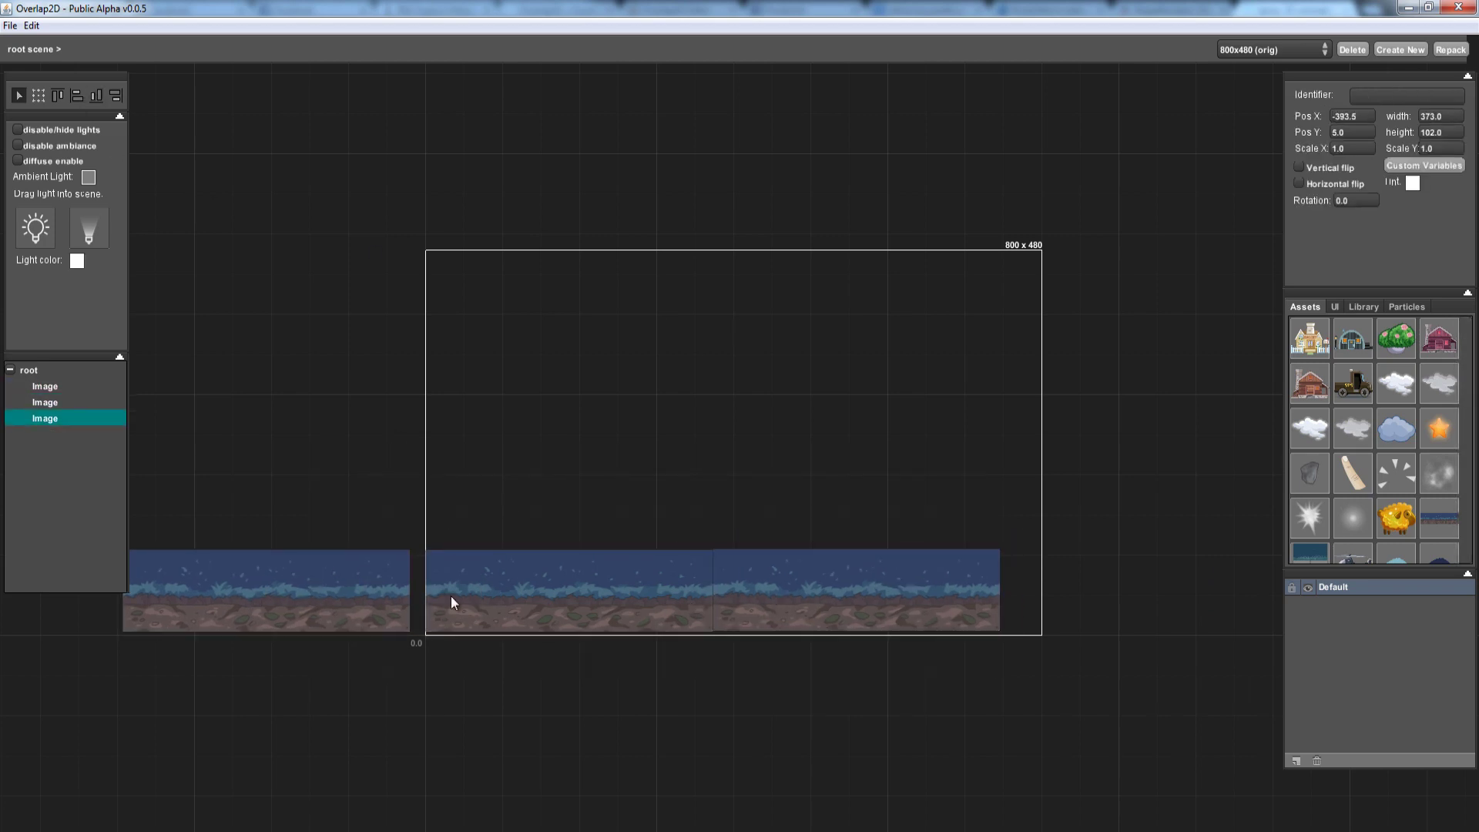
pyautogui.moveTo(452, 602)
pyautogui.mouseDown()
pyautogui.moveTo(1184, 590)
pyautogui.moveTo(543, 441)
pyautogui.mouseUp()
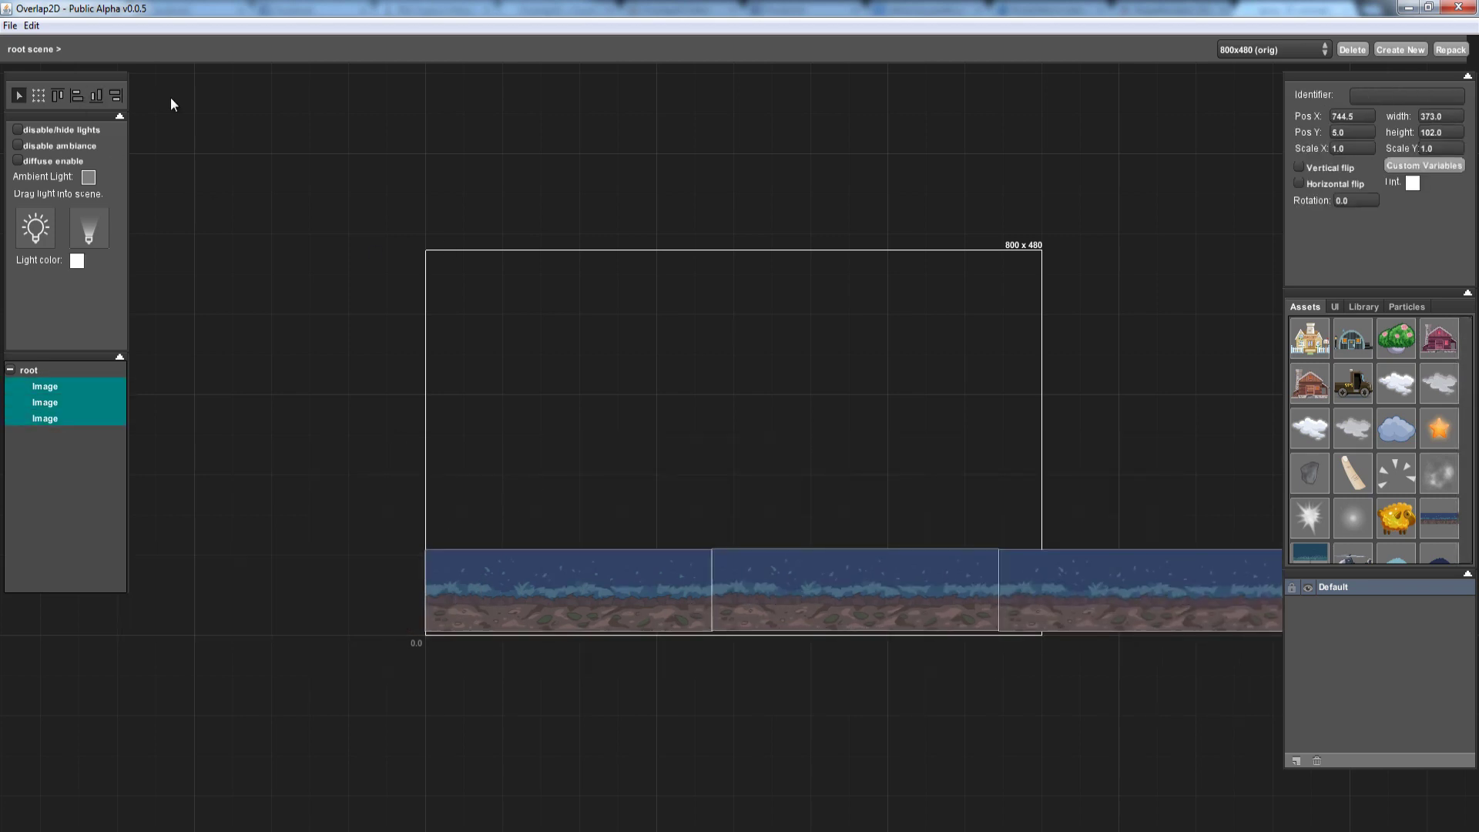
pyautogui.click(404, 378)
pyautogui.click(1089, 564)
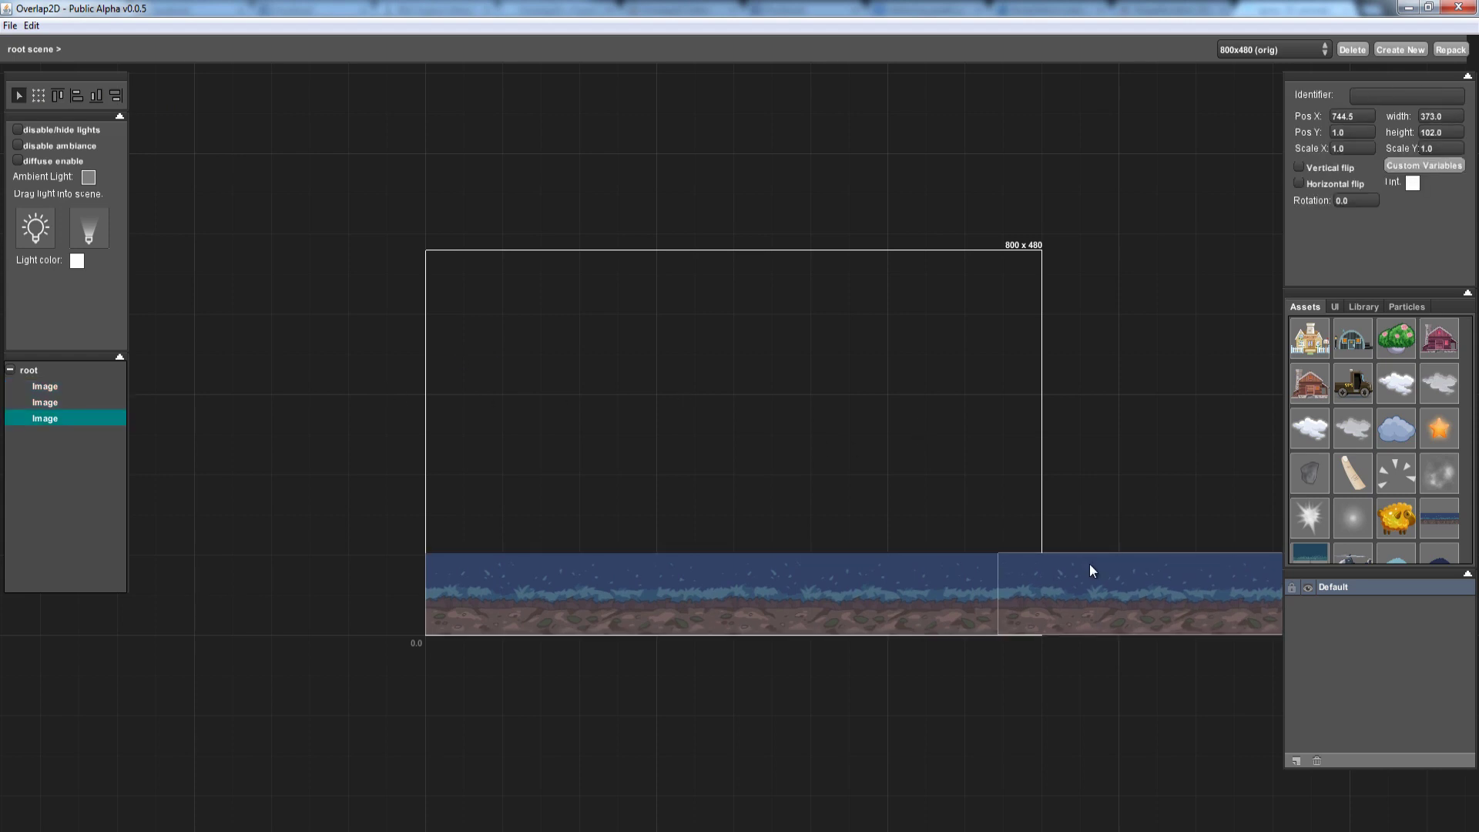
pyautogui.click(1232, 508)
# - Place tree clusters across the forest and delete the pink tree cluster
pyautogui.scroll(-5, 1463, 406)
pyautogui.moveTo(1322, 508)
pyautogui.mouseDown()
pyautogui.moveTo(589, 447)
pyautogui.moveTo(792, 478)
pyautogui.mouseUp()
pyautogui.moveTo(1321, 512); pyautogui.dragTo(1076, 490)
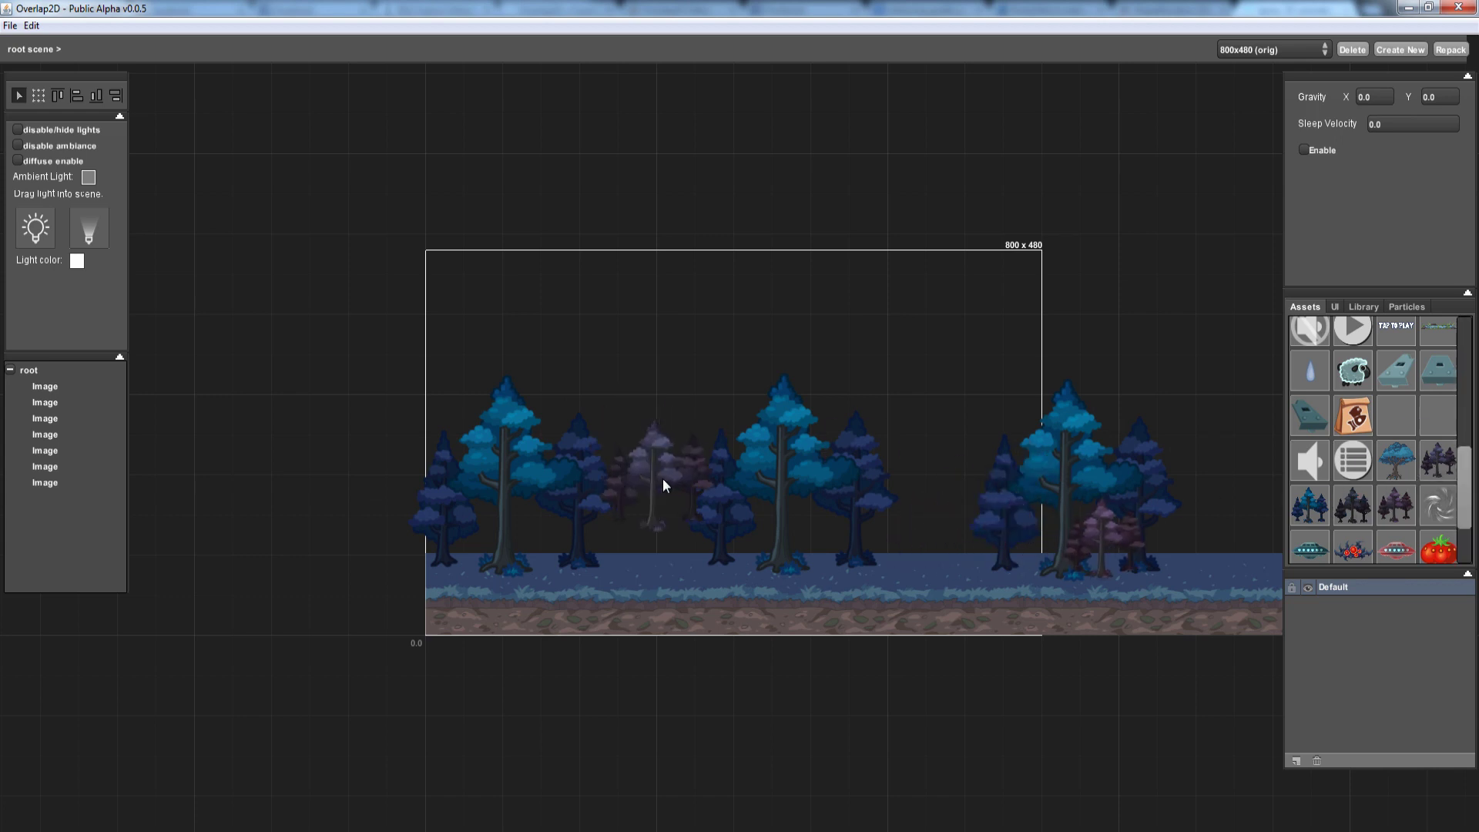
pyautogui.moveTo(666, 485)
pyautogui.mouseDown()
pyautogui.moveTo(1374, 509)
pyautogui.moveTo(663, 382)
pyautogui.mouseUp()
pyautogui.moveTo(1352, 505); pyautogui.dragTo(940, 399)
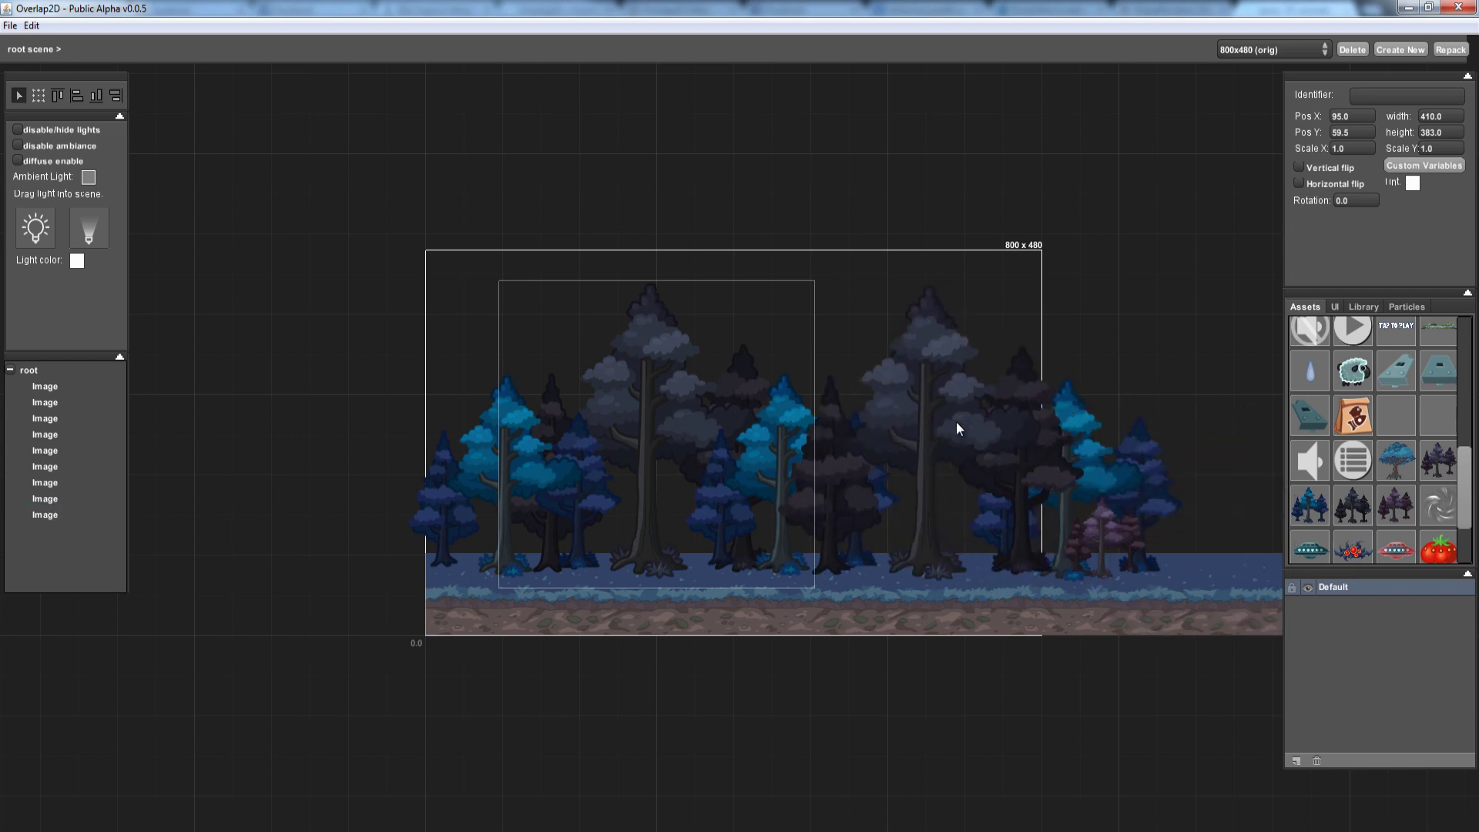
pyautogui.press('Delete')
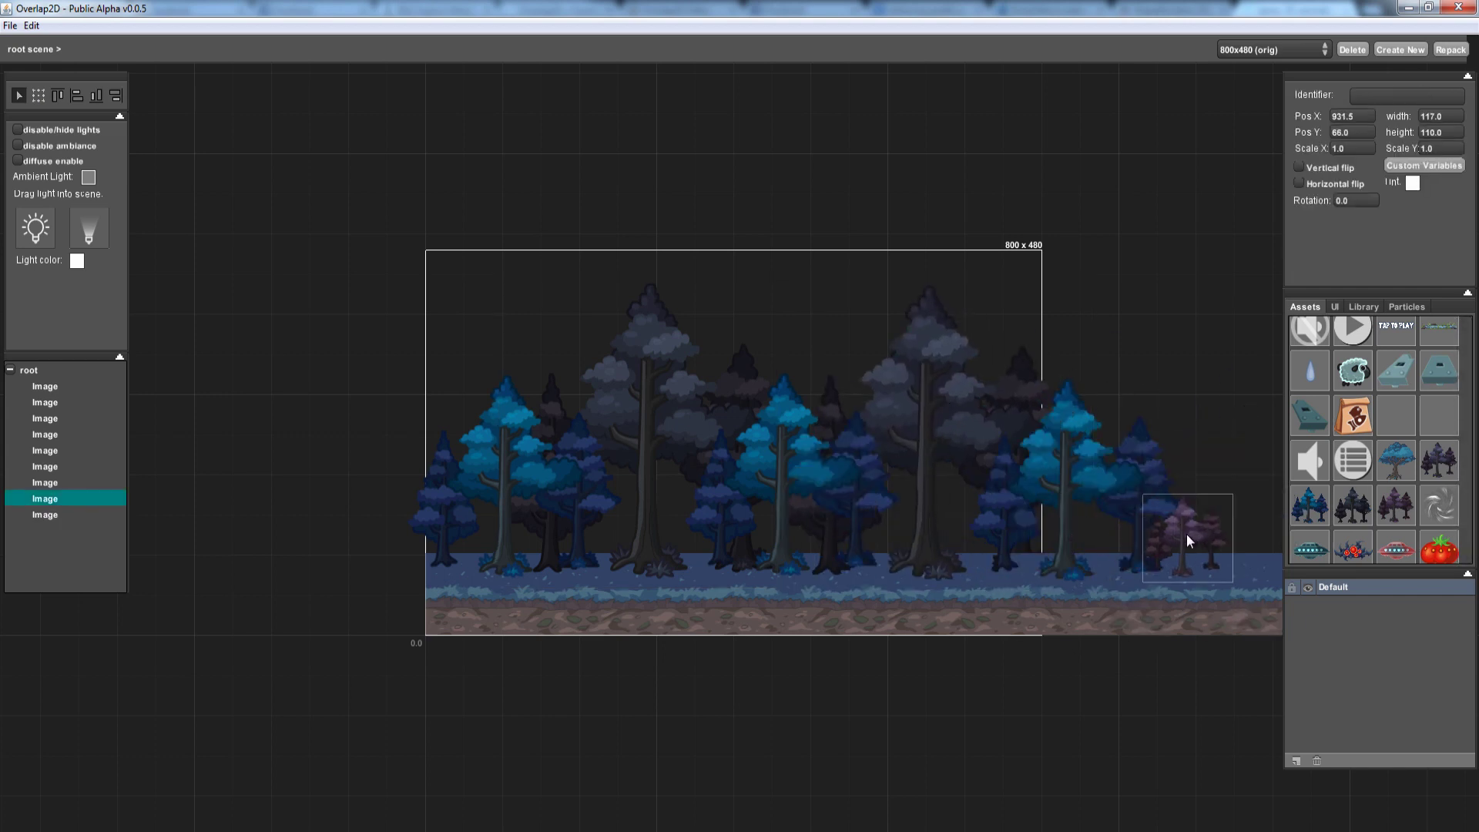
# - Add a water tower right of the trees and a windmill tower with its wheel on top
pyautogui.scroll(-3, 1331, 501)
pyautogui.moveTo(1322, 543); pyautogui.dragTo(1150, 485)
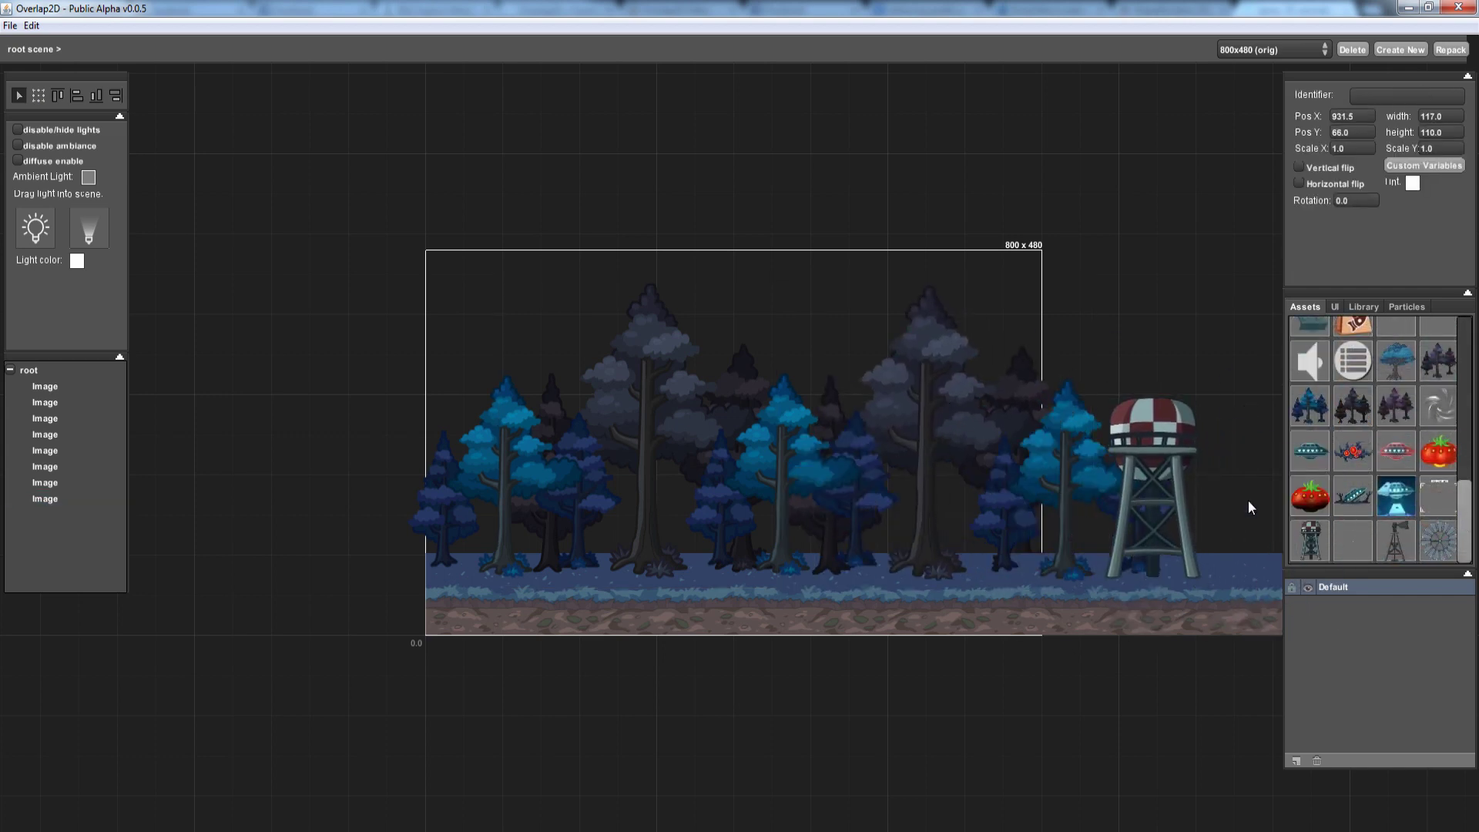
pyautogui.moveTo(1396, 541); pyautogui.dragTo(1116, 254)
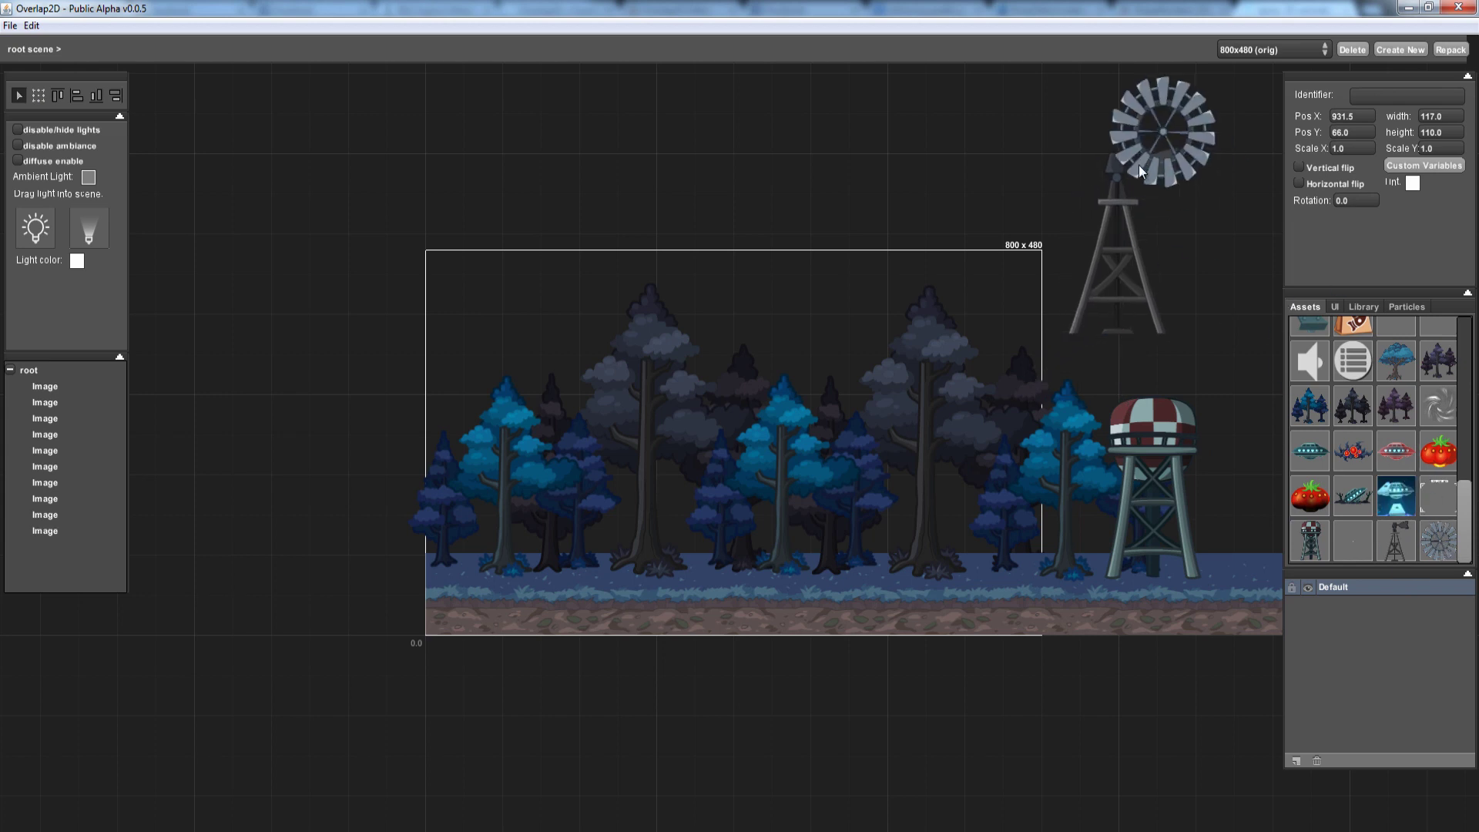
pyautogui.moveTo(1439, 542); pyautogui.dragTo(1116, 177)
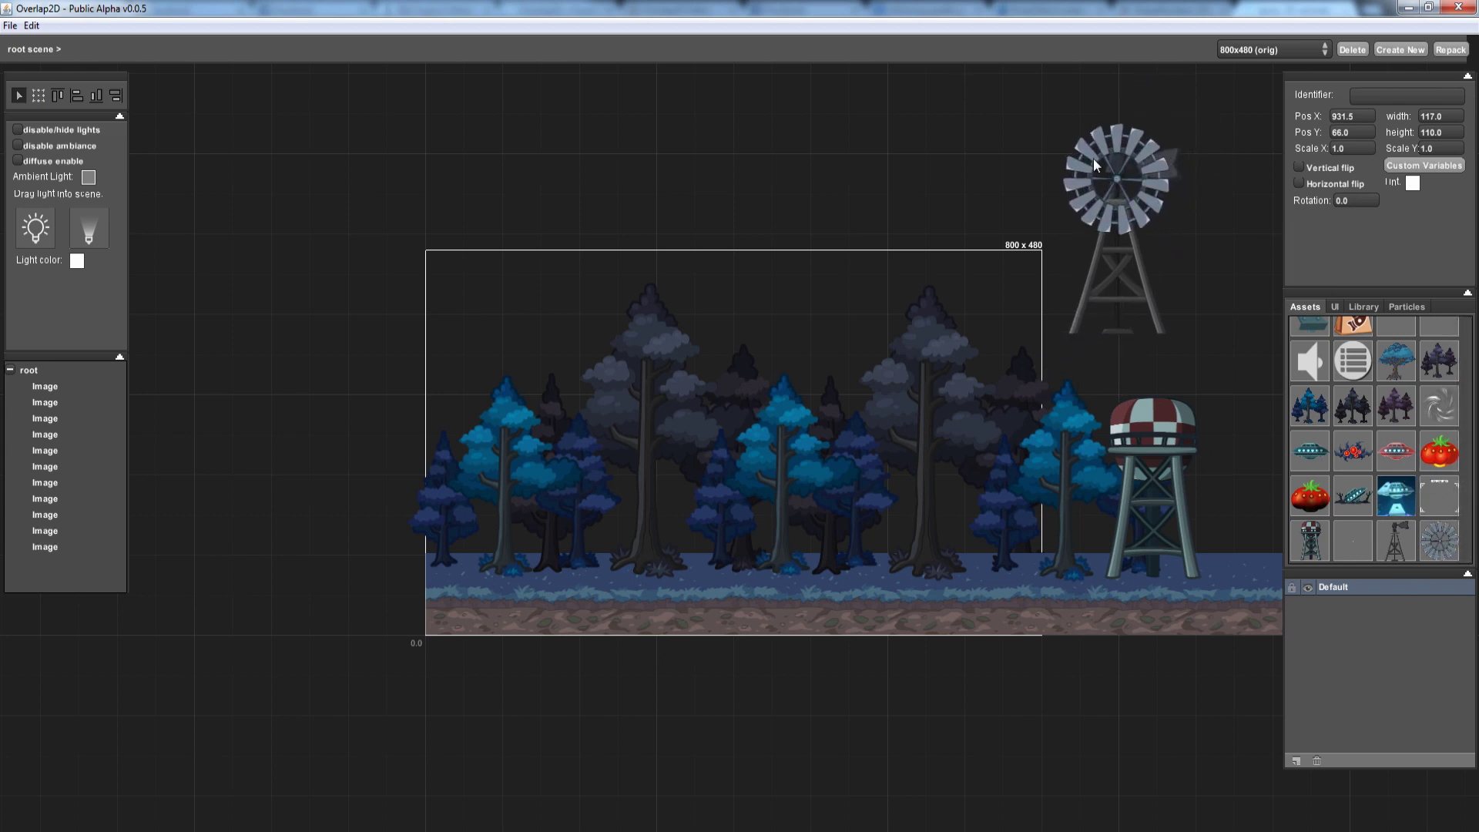
# - Group the windmill and wheel into one composite and move it to the left
pyautogui.rightClick(1131, 190)
pyautogui.click(1171, 197)
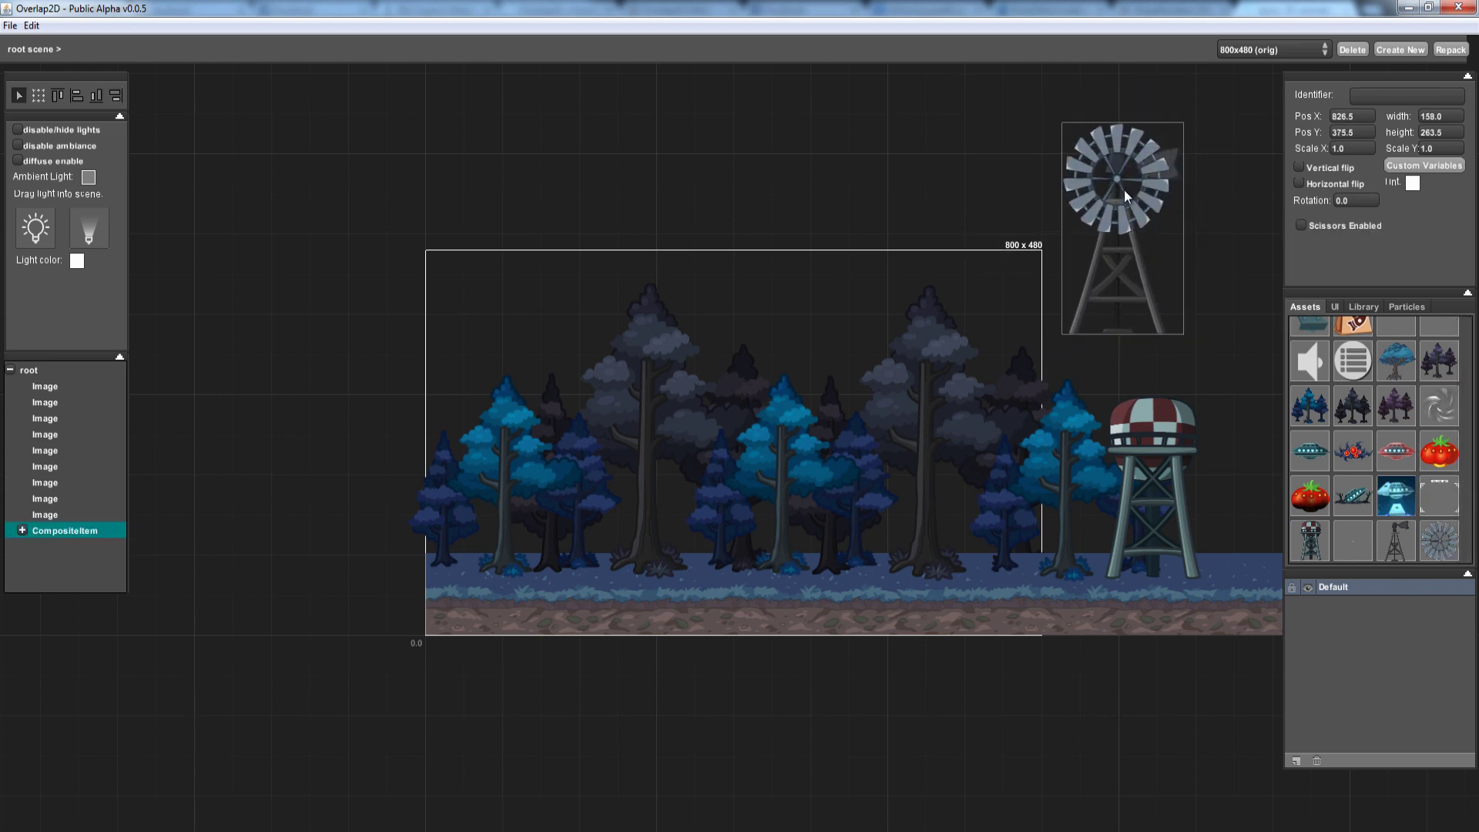
pyautogui.moveTo(1125, 190)
pyautogui.mouseDown()
pyautogui.moveTo(470, 421)
pyautogui.moveTo(496, 430)
pyautogui.mouseUp()
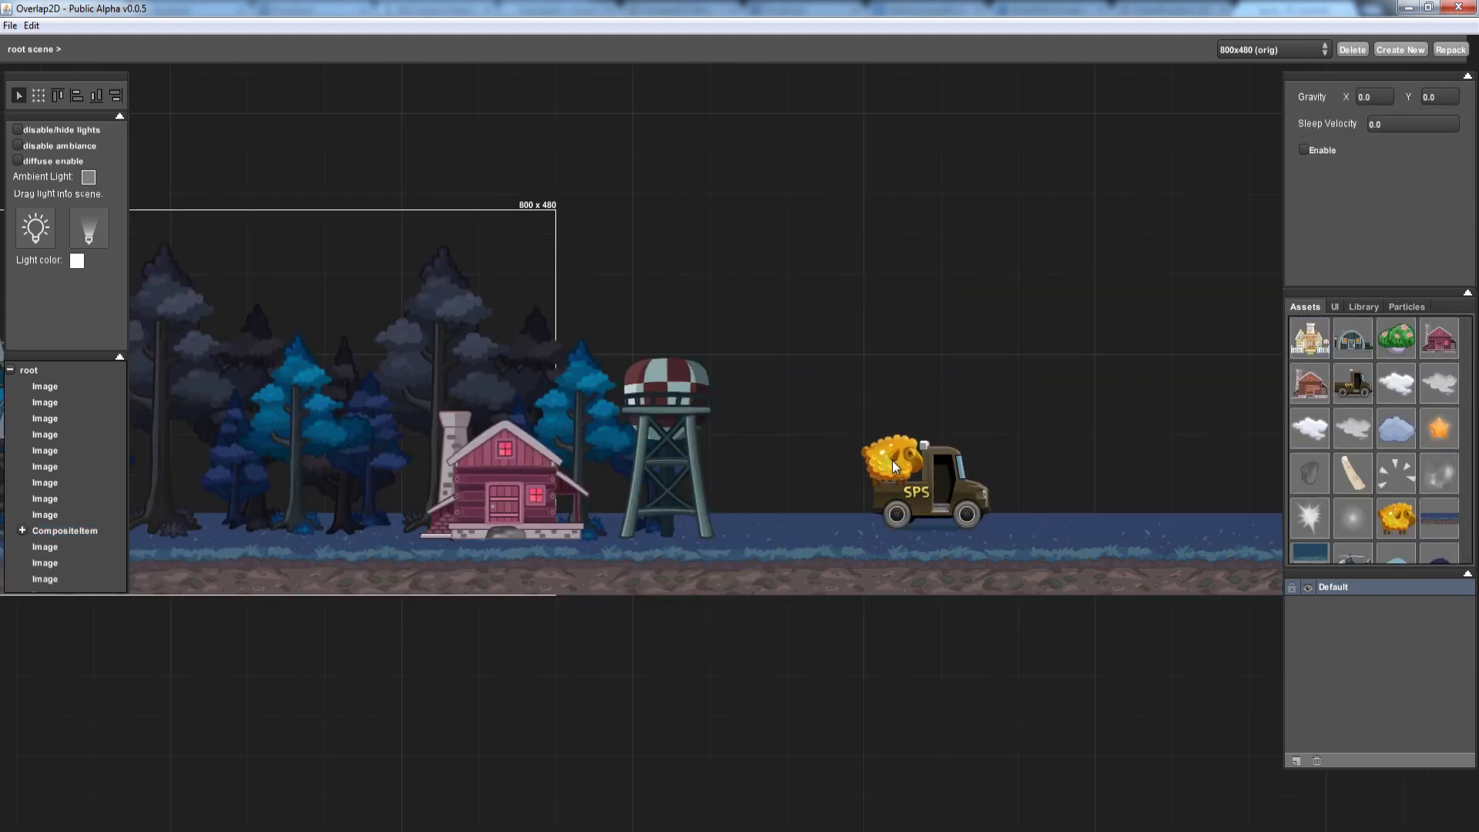
# - Group the sheep and the truck into one composite
pyautogui.click(892, 460)
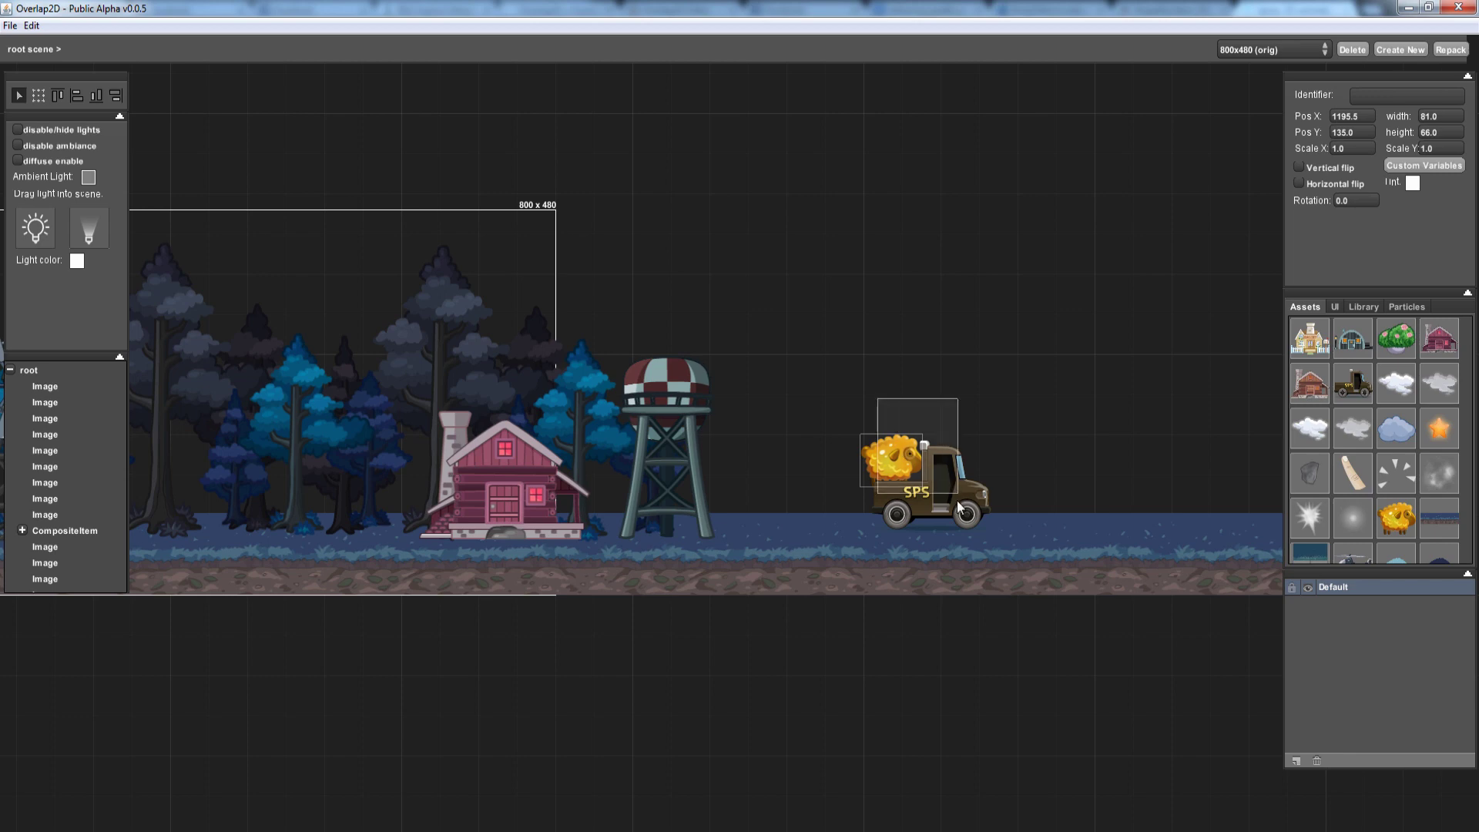
pyautogui.rightClick(922, 467)
pyautogui.moveTo(876, 398)
pyautogui.mouseDown()
pyautogui.moveTo(959, 495)
pyautogui.moveTo(832, 502)
pyautogui.mouseUp()
pyautogui.click(958, 473)
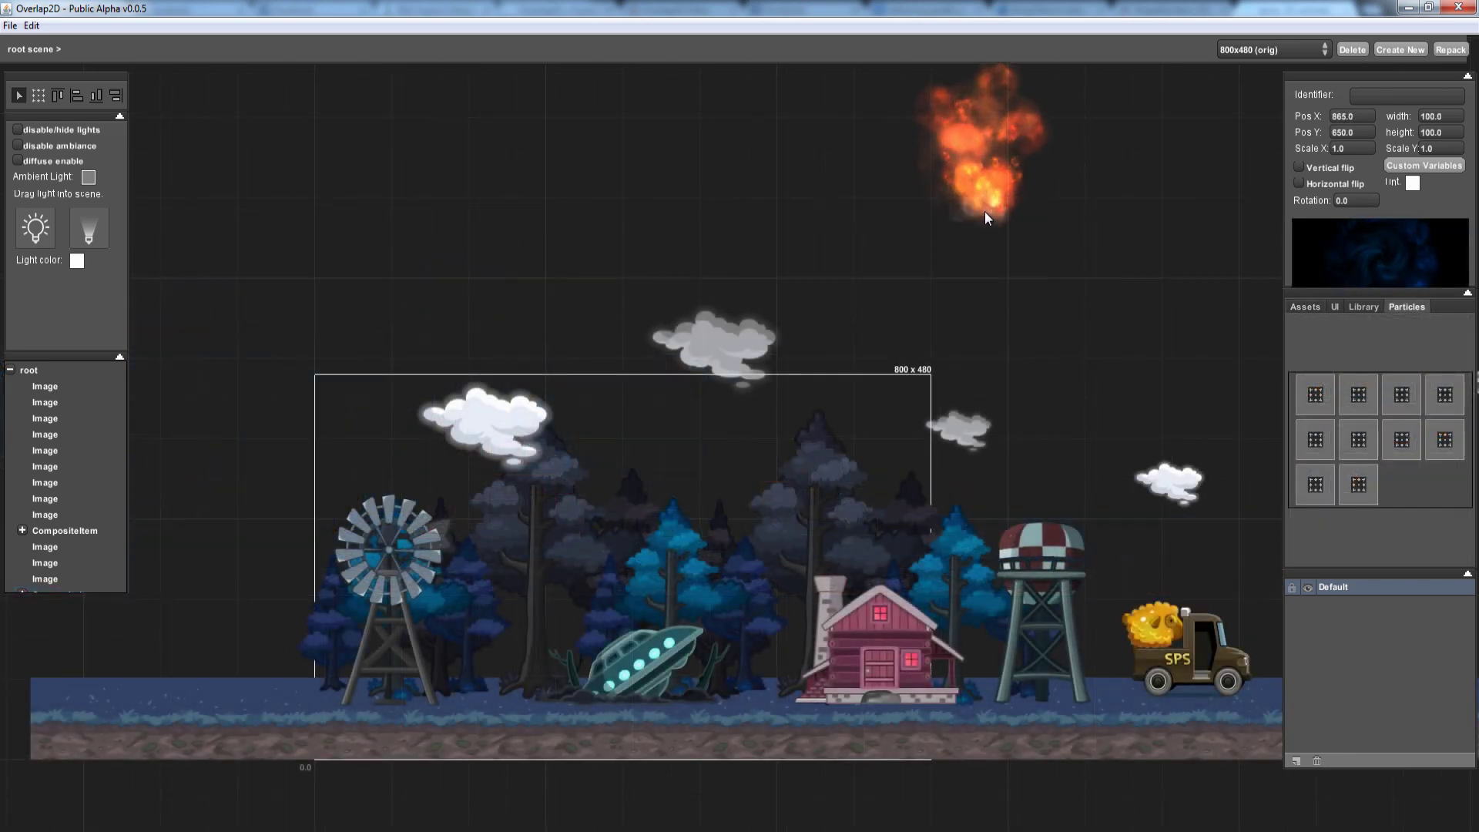
# - Place two fire particle effects around the crashed UFO
pyautogui.moveTo(985, 211)
pyautogui.mouseDown()
pyautogui.moveTo(584, 703)
pyautogui.moveTo(569, 695)
pyautogui.mouseUp()
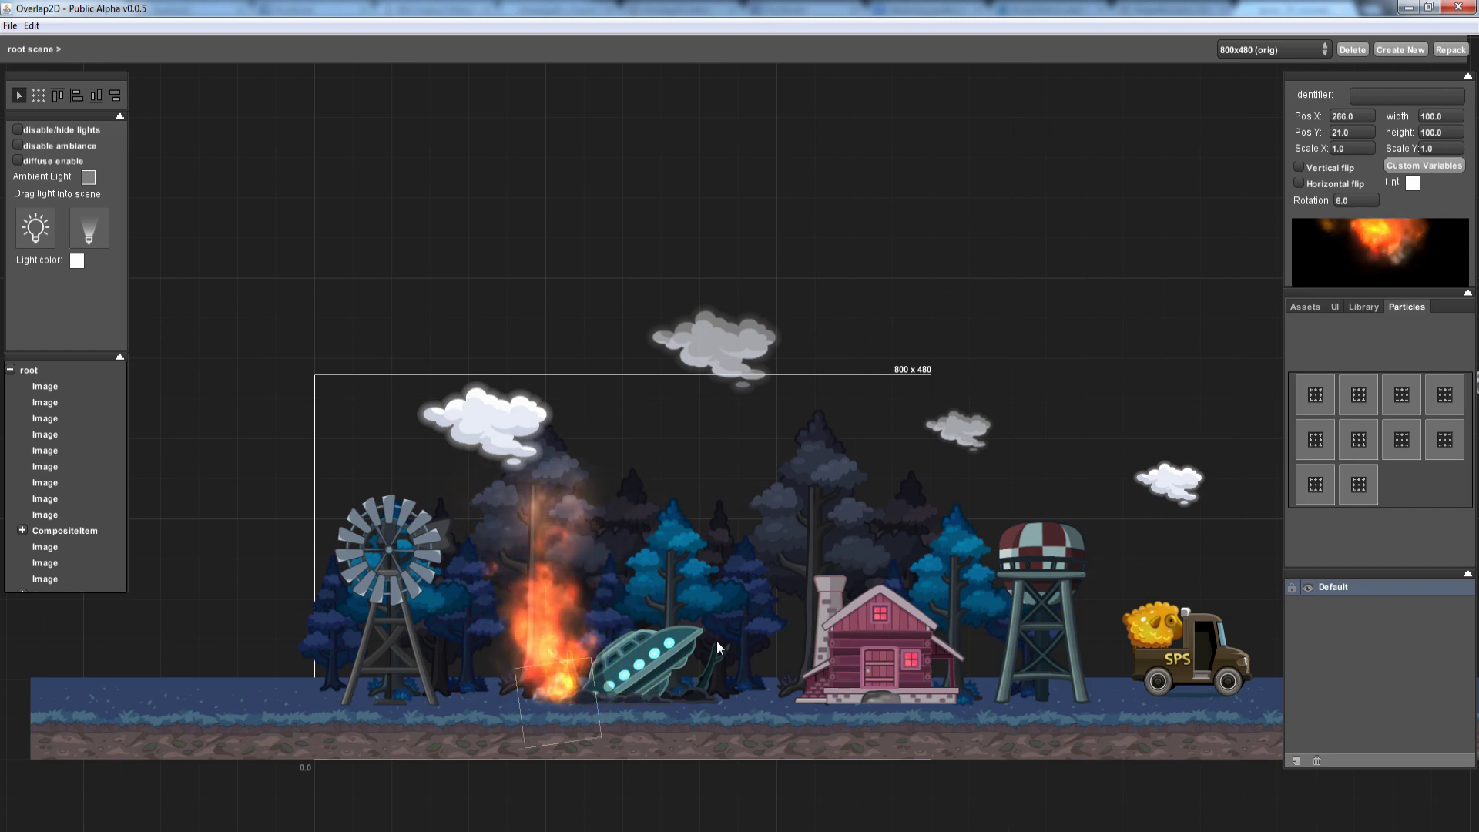
pyautogui.moveTo(1379, 386)
pyautogui.mouseDown()
pyautogui.moveTo(708, 368)
pyautogui.moveTo(659, 269)
pyautogui.moveTo(699, 681)
pyautogui.mouseUp()
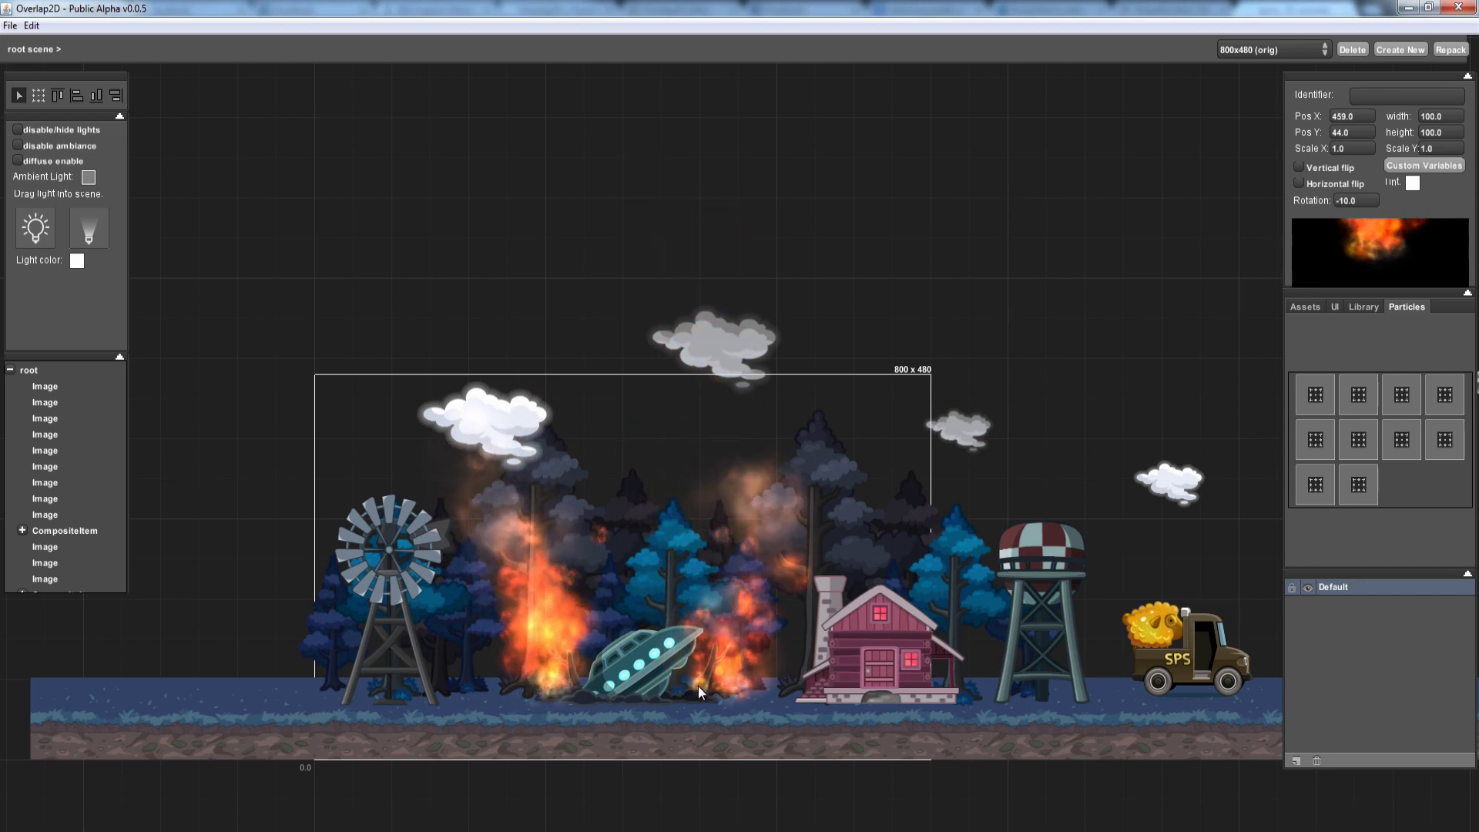
pyautogui.moveTo(698, 685)
pyautogui.mouseDown()
pyautogui.moveTo(589, 618)
pyautogui.moveTo(635, 680)
pyautogui.mouseUp()
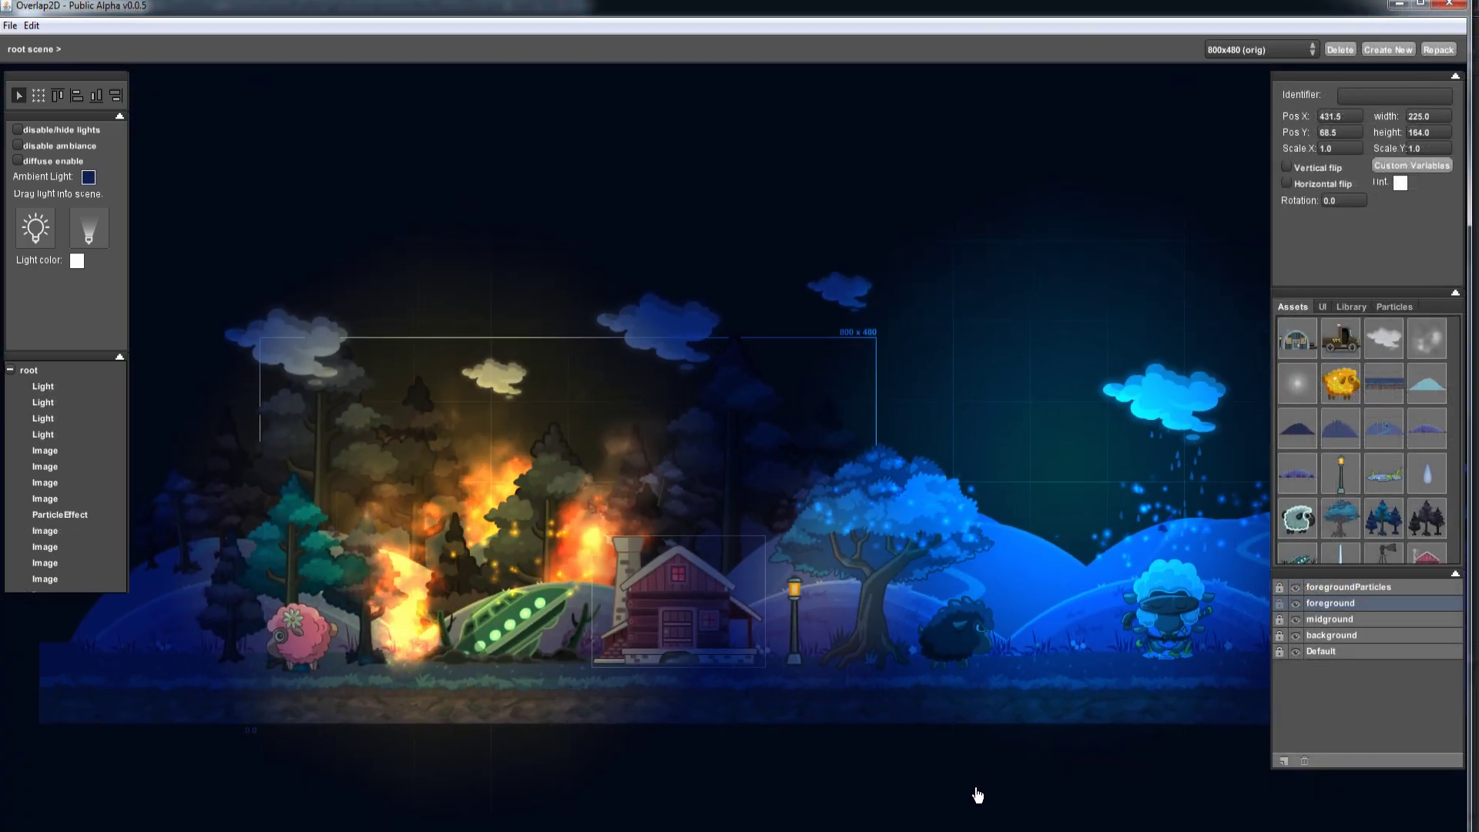
# - Move one point light to the right side and another down to the centre of the green level
pyautogui.moveTo(976, 795); pyautogui.dragTo(746, 830)
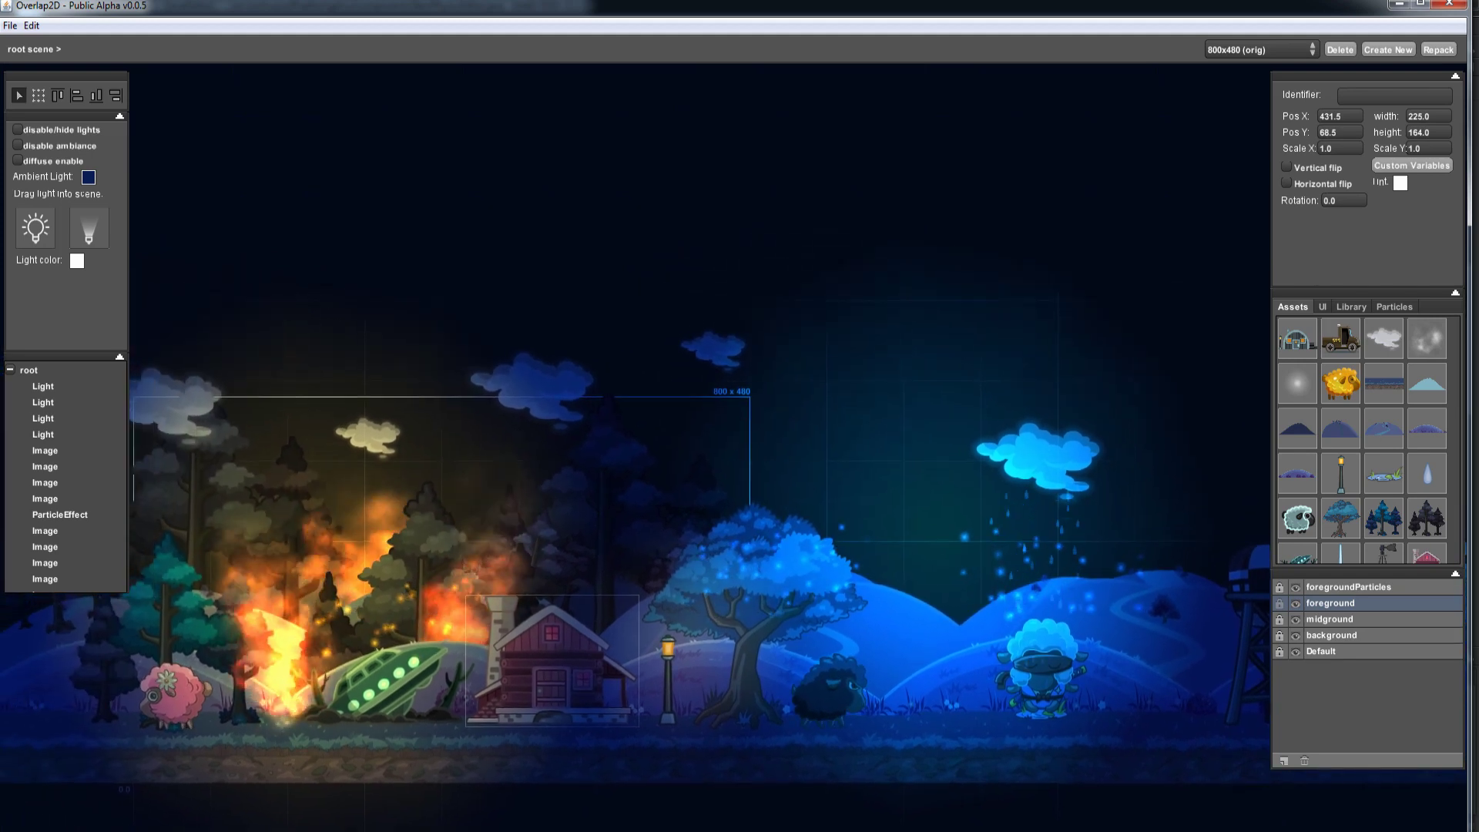
pyautogui.moveTo(747, 829); pyautogui.dragTo(1037, 830)
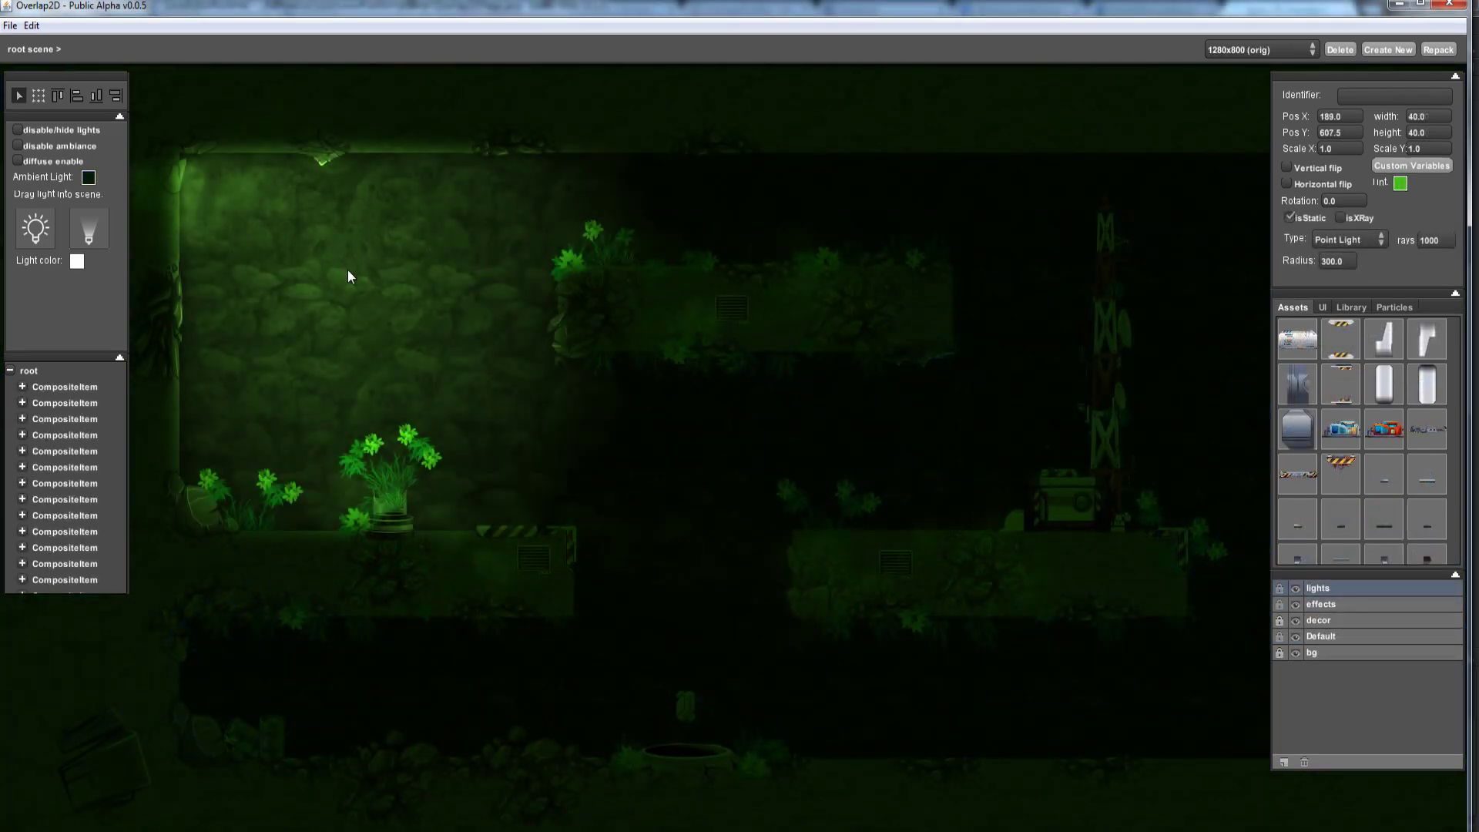
pyautogui.moveTo(477, 392)
pyautogui.mouseDown()
pyautogui.moveTo(1230, 521)
pyautogui.moveTo(484, 303)
pyautogui.moveTo(1232, 667)
pyautogui.moveTo(1231, 497)
pyautogui.moveTo(1020, 397)
pyautogui.moveTo(762, 394)
pyautogui.moveTo(599, 456)
pyautogui.moveTo(684, 543)
pyautogui.moveTo(462, 401)
pyautogui.moveTo(477, 297)
pyautogui.moveTo(557, 223)
pyautogui.moveTo(696, 204)
pyautogui.moveTo(1007, 221)
pyautogui.moveTo(1153, 341)
pyautogui.mouseUp()
pyautogui.moveTo(1216, 504)
pyautogui.mouseDown()
pyautogui.moveTo(1195, 654)
pyautogui.moveTo(934, 654)
pyautogui.moveTo(766, 614)
pyautogui.moveTo(702, 574)
pyautogui.mouseUp()
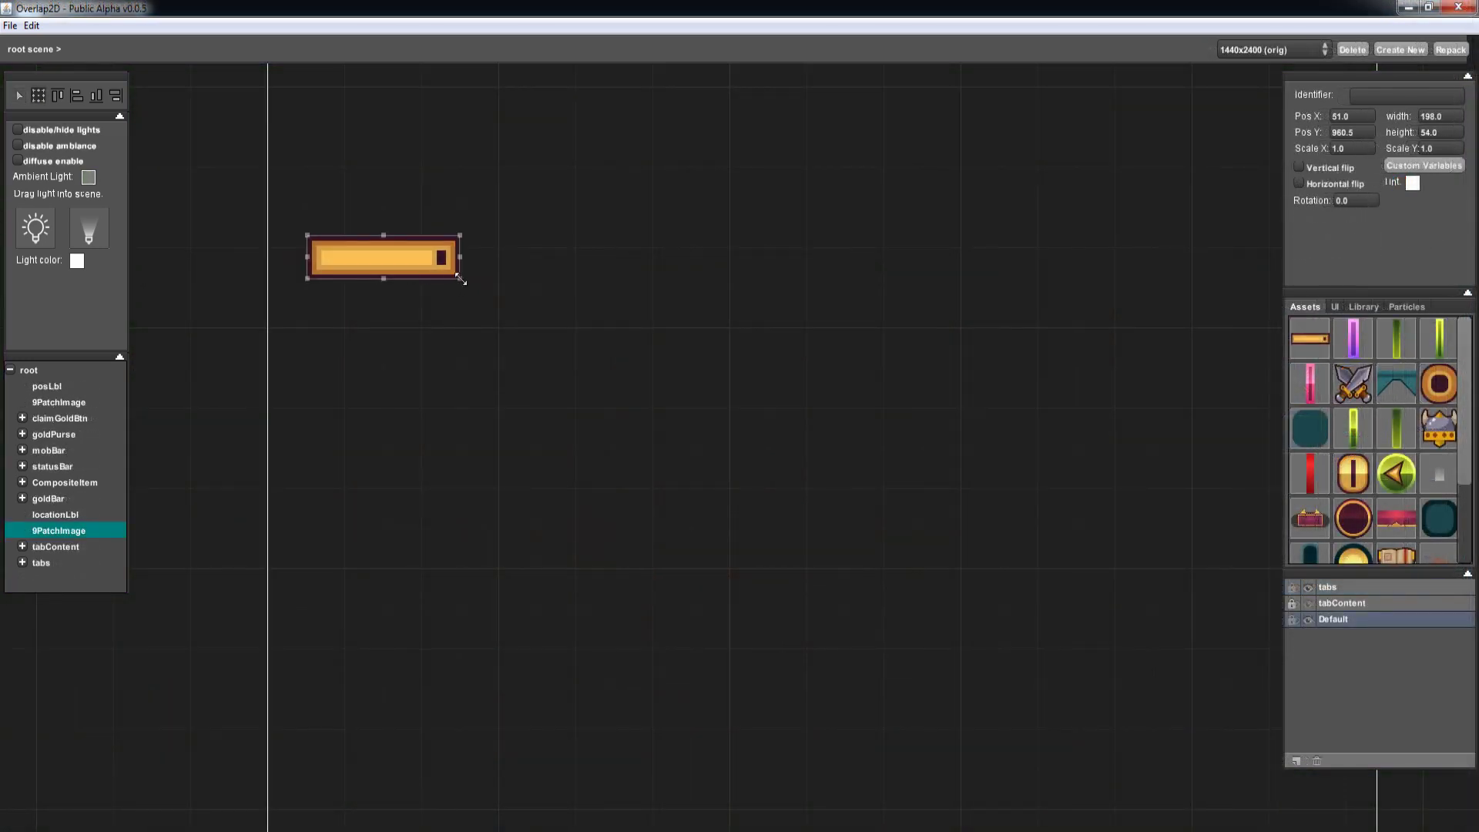
# - Drop the pink bar into the frame, widen the frame, and group both with Ctrl+G
pyautogui.moveTo(461, 332); pyautogui.dragTo(458, 322)
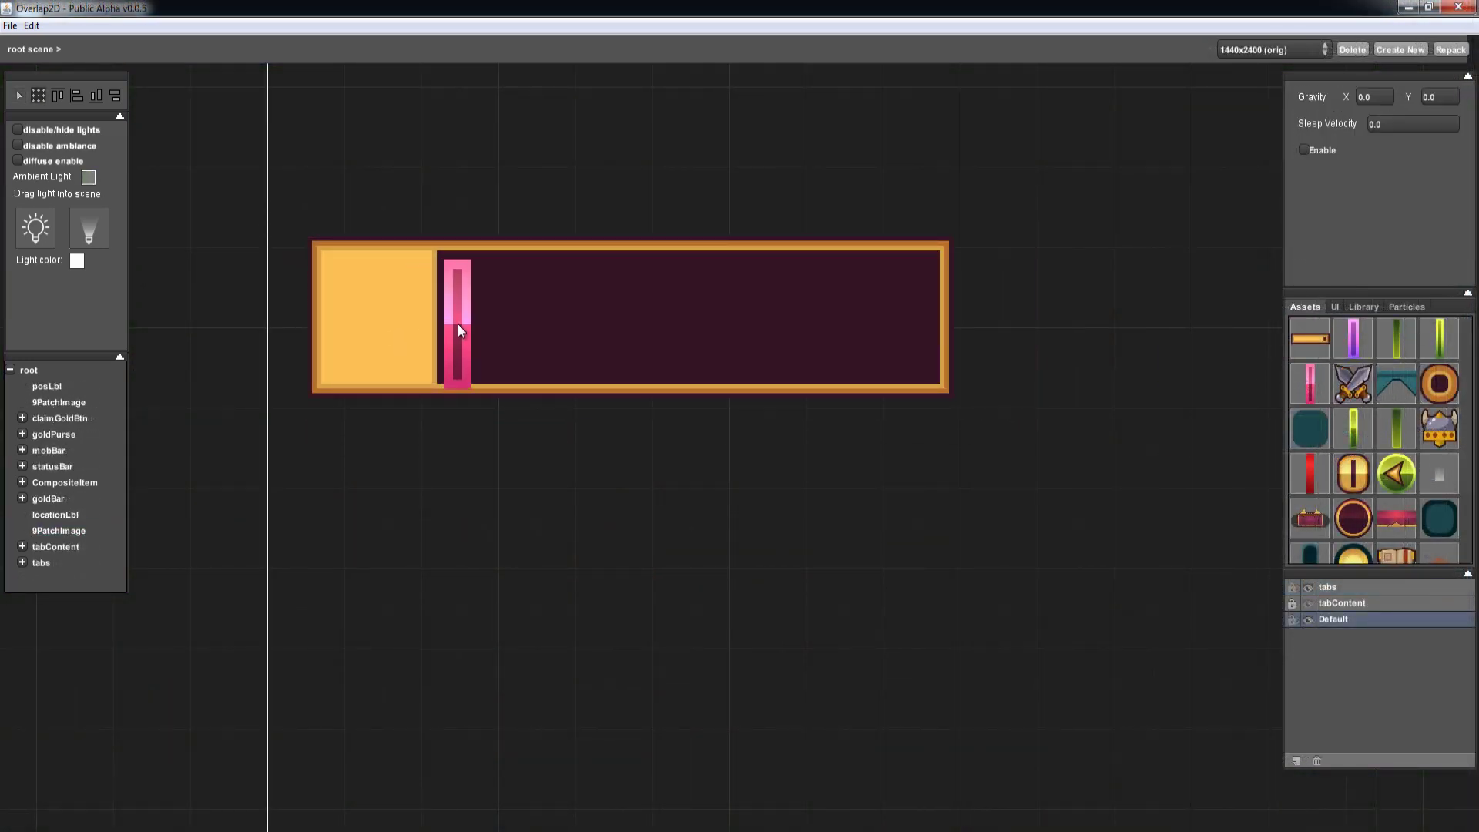
pyautogui.click(911, 394)
pyautogui.click(475, 322)
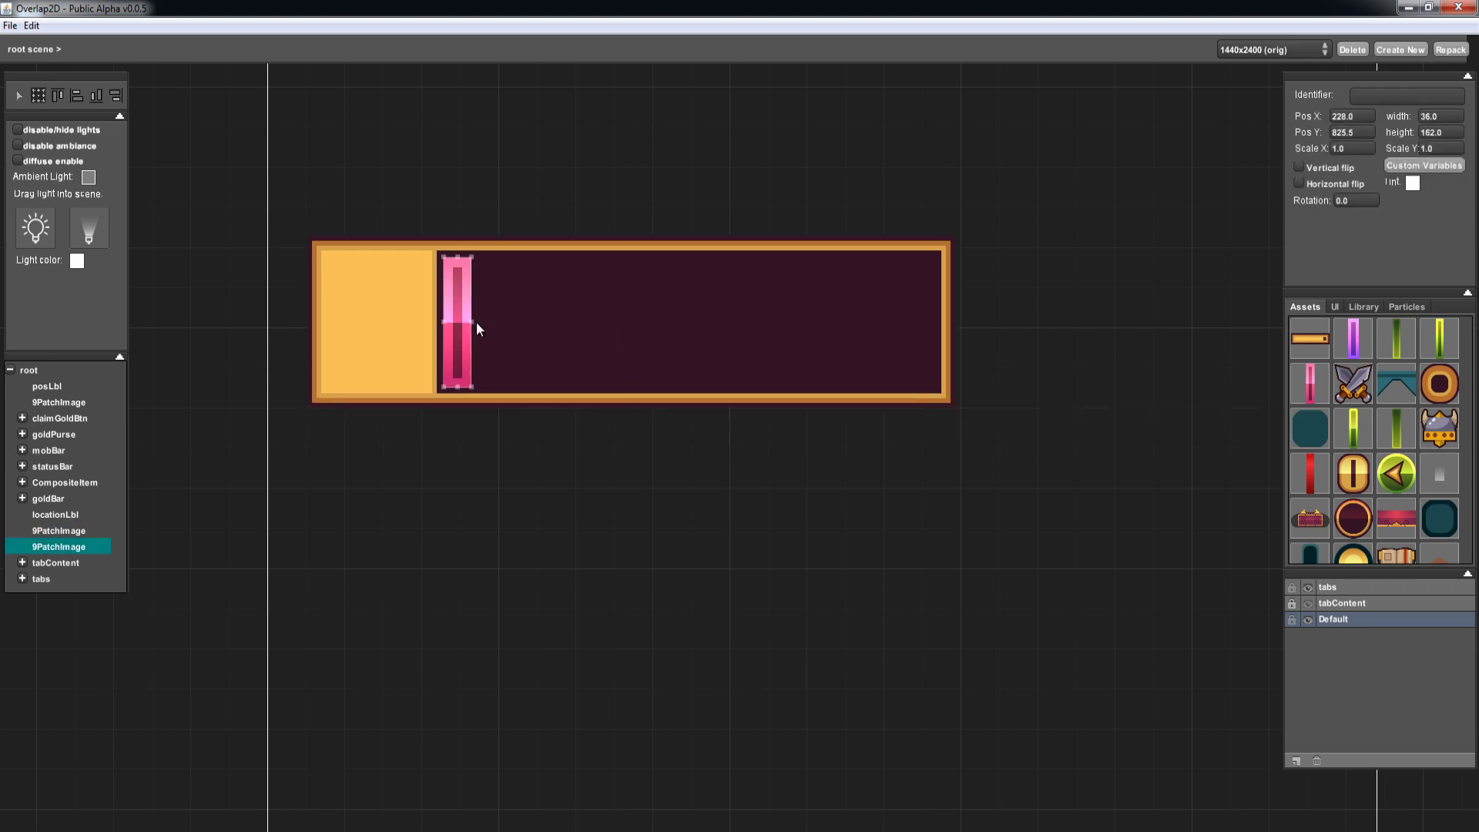
pyautogui.click(580, 330)
pyautogui.moveTo(951, 322); pyautogui.dragTo(1111, 323)
pyautogui.click(980, 487)
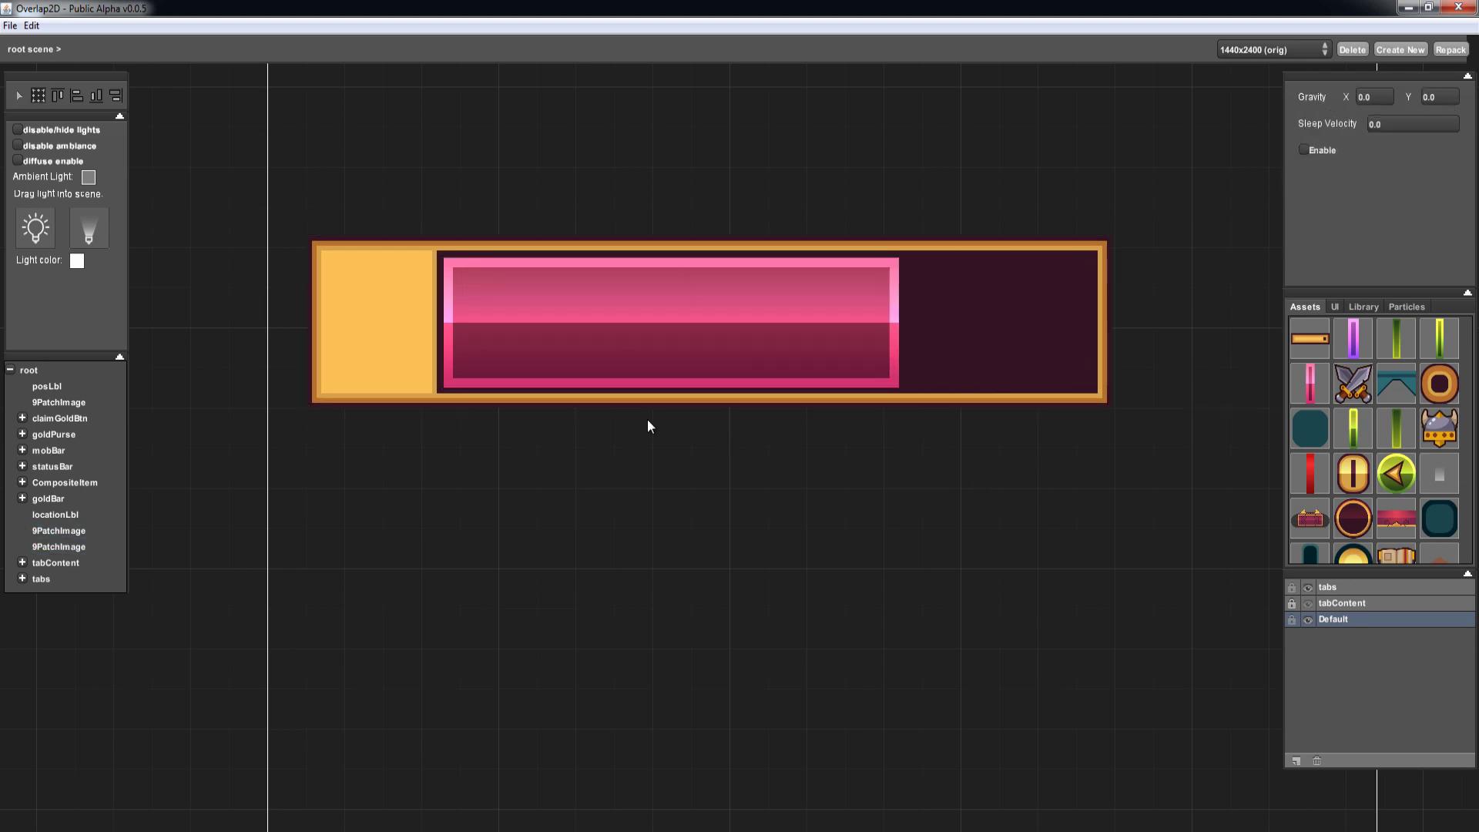
pyautogui.moveTo(278, 223); pyautogui.dragTo(931, 330)
pyautogui.hotkey('ctrl', 'g')
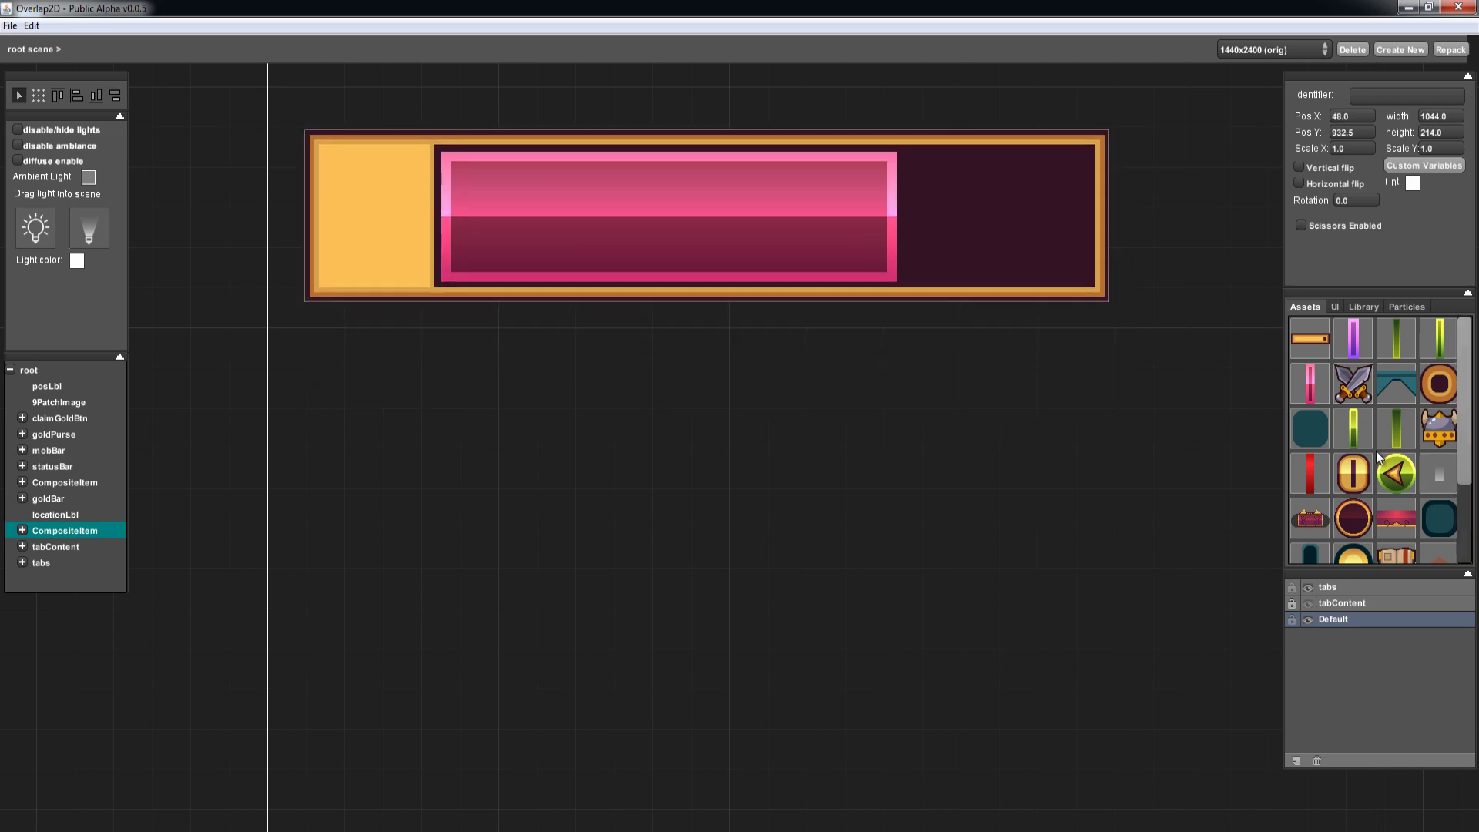
# - Stretch a gold 9-patch into a wide bar and fill its left part with a stretched red bar
pyautogui.moveTo(475, 403); pyautogui.dragTo(353, 378)
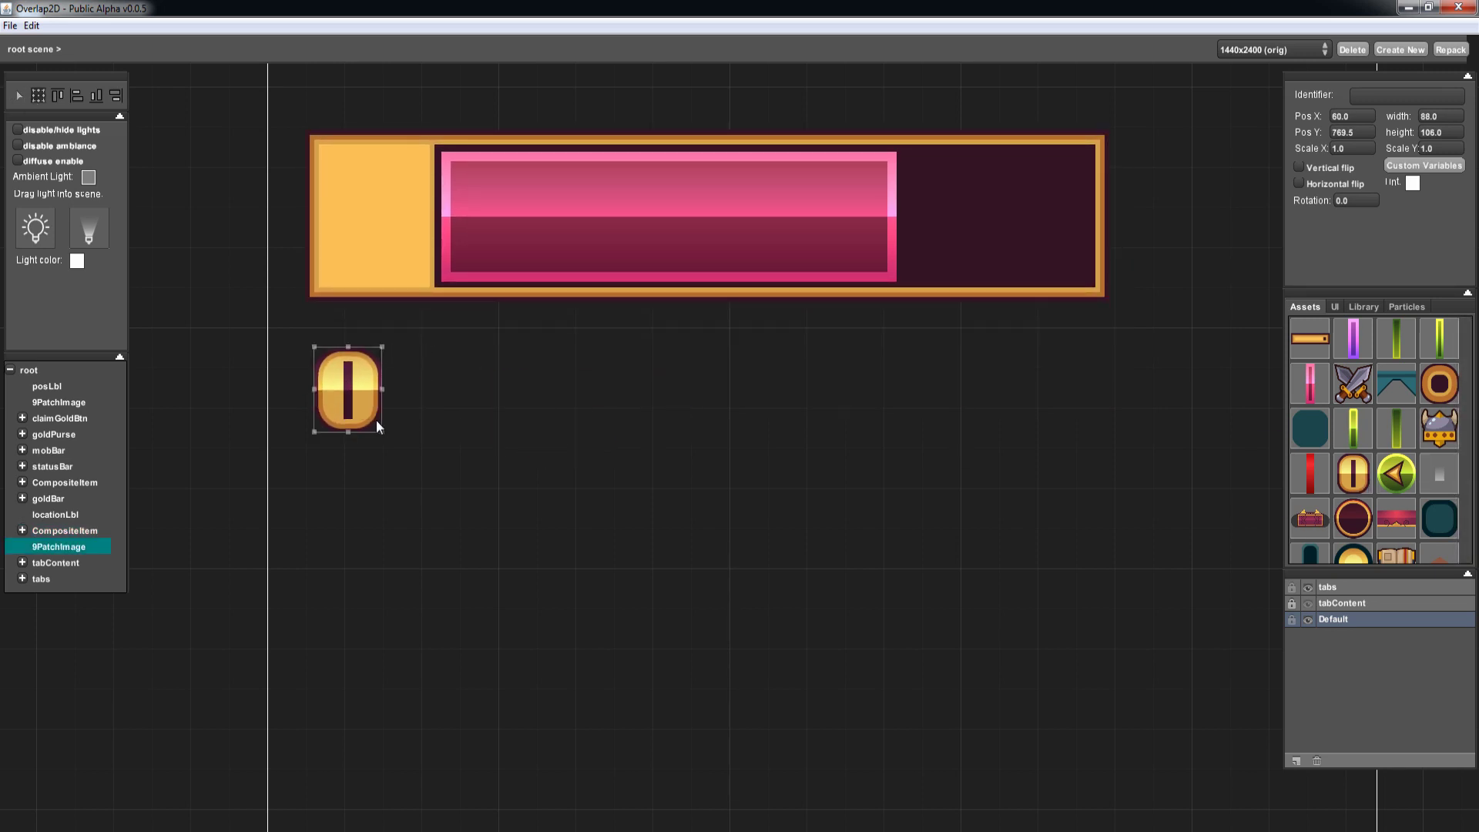
pyautogui.moveTo(383, 434); pyautogui.dragTo(1083, 456)
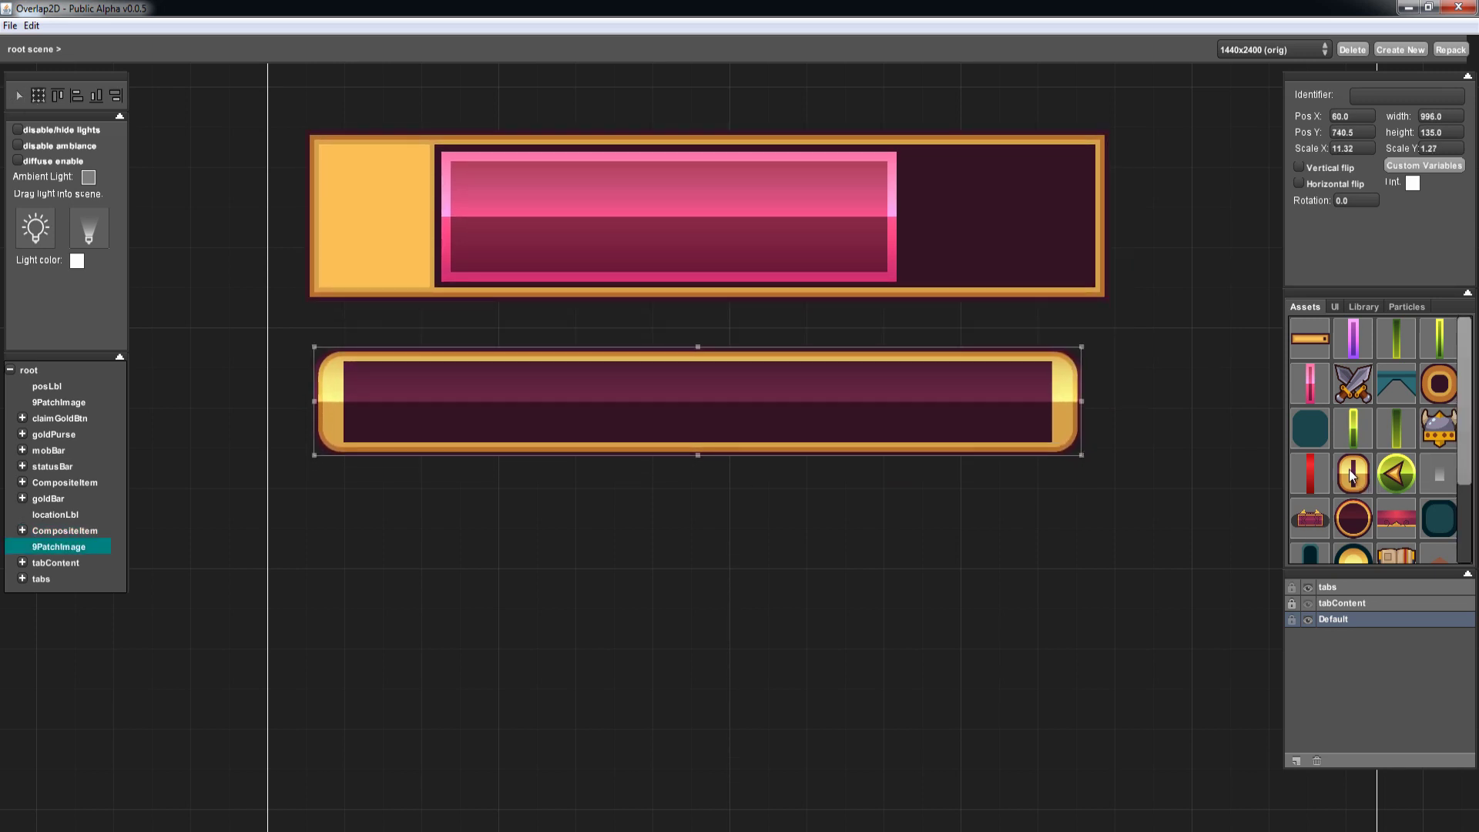
pyautogui.moveTo(352, 388); pyautogui.dragTo(352, 388)
pyautogui.moveTo(1081, 455); pyautogui.dragTo(1070, 424)
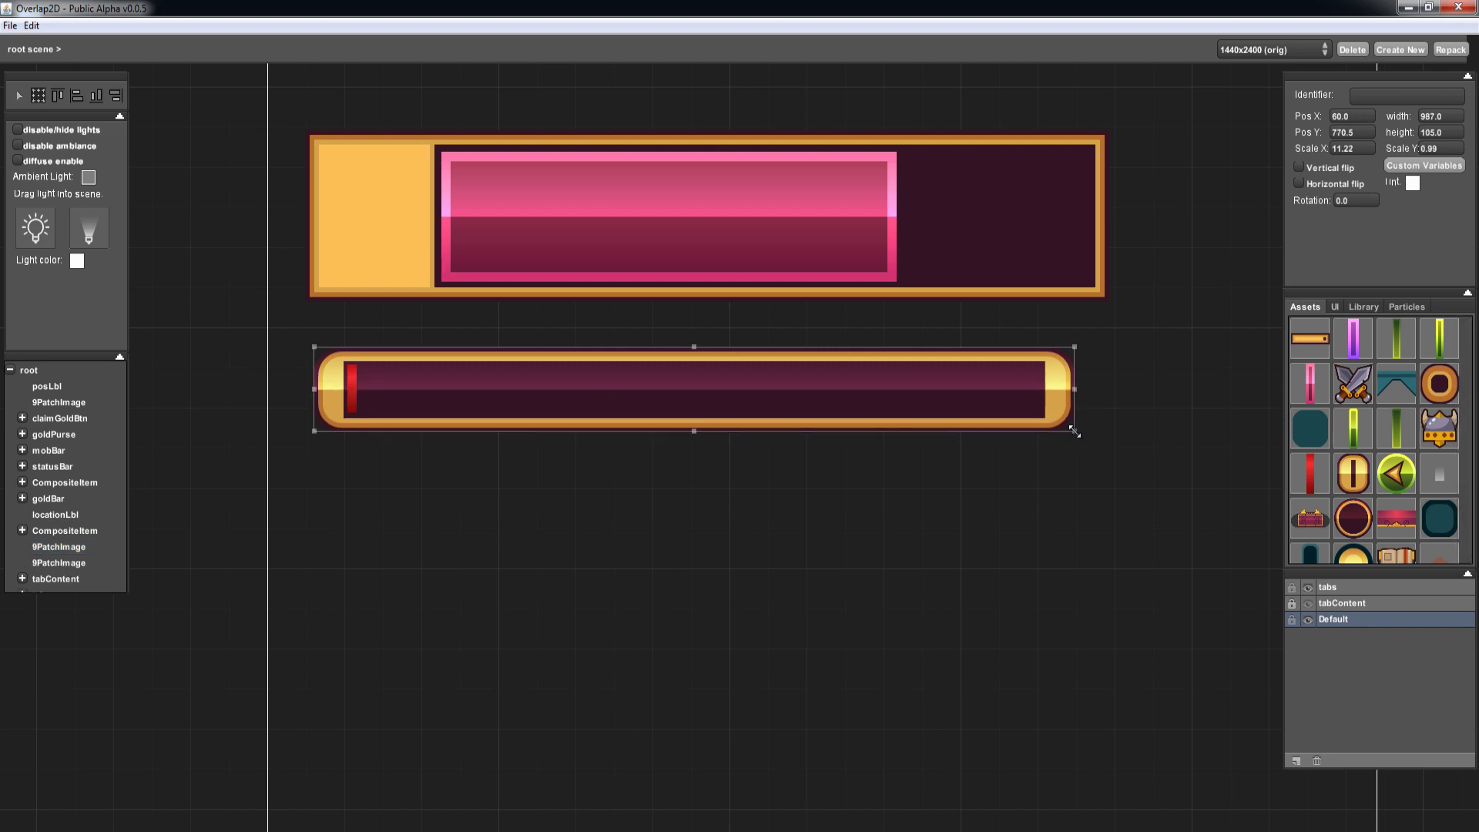
pyautogui.click(352, 389)
pyautogui.moveTo(357, 389); pyautogui.dragTo(757, 419)
pyautogui.click(1034, 551)
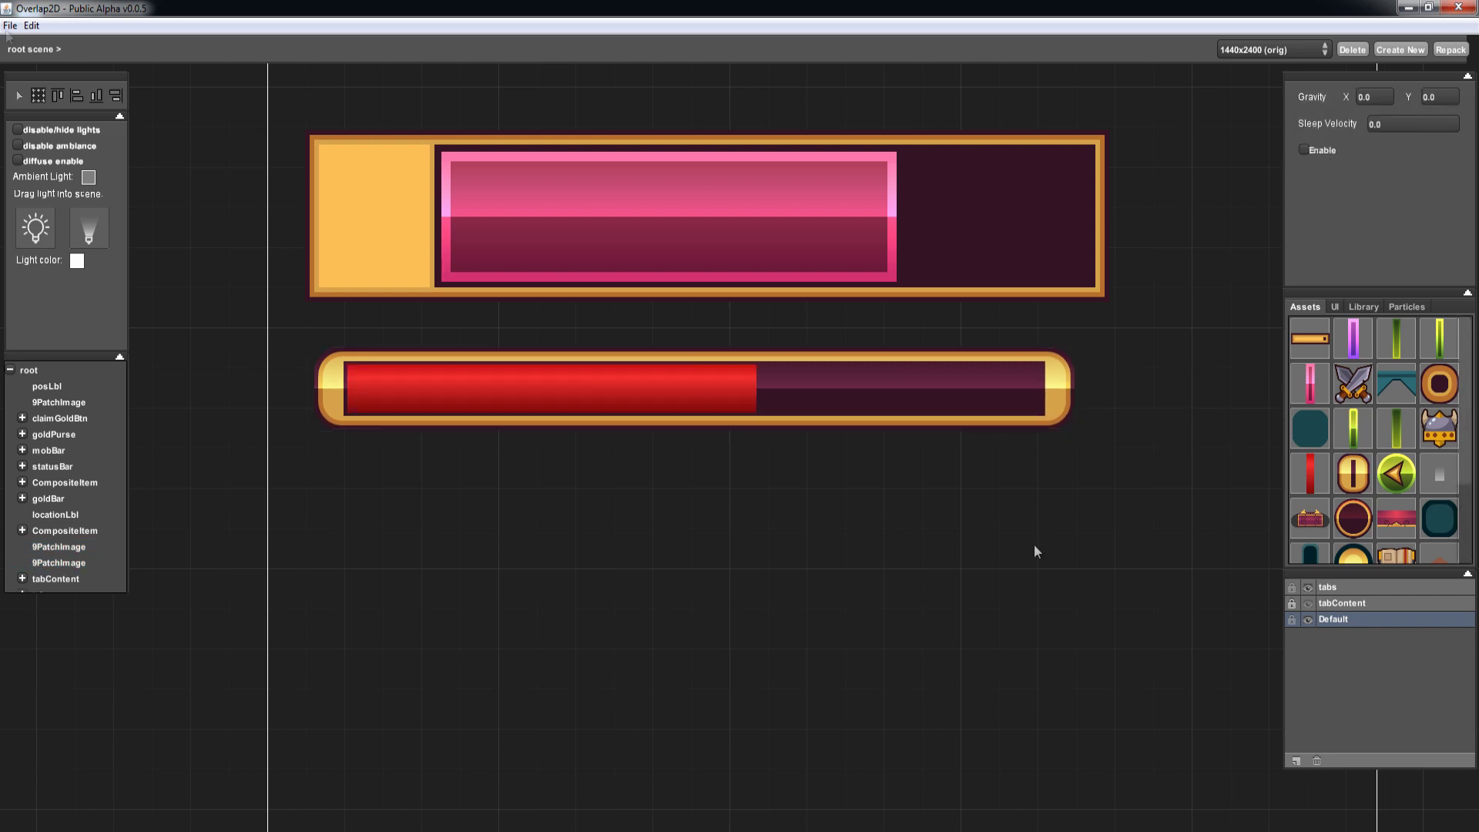
# - Place a gold ring frame below the bars and stretch a green bar across its interior
pyautogui.moveTo(1439, 383)
pyautogui.mouseDown()
pyautogui.moveTo(479, 436)
pyautogui.moveTo(723, 556)
pyautogui.mouseUp()
pyautogui.click(462, 432)
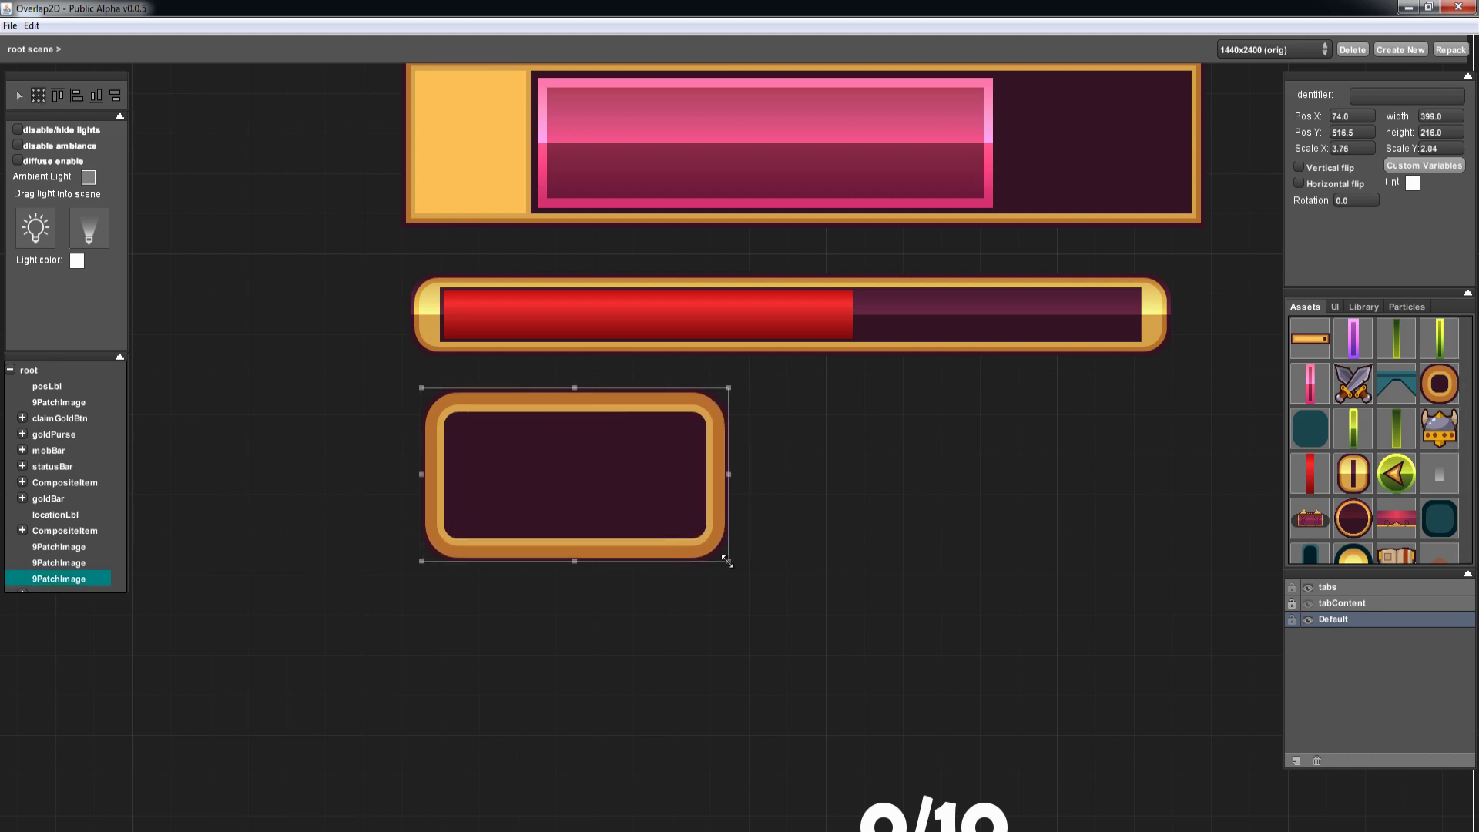
pyautogui.click(1173, 534)
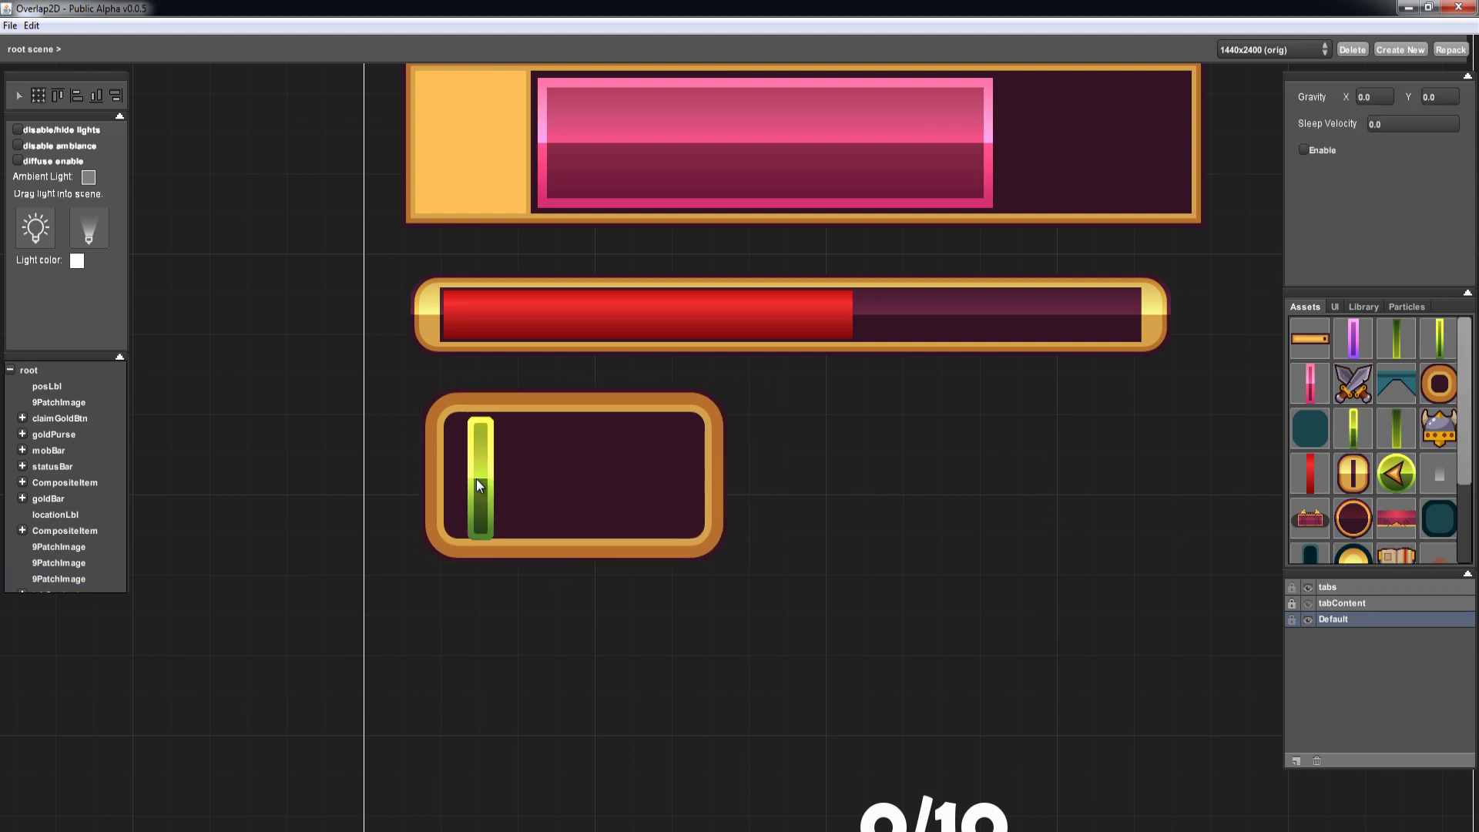
pyautogui.moveTo(478, 484); pyautogui.dragTo(464, 482)
pyautogui.moveTo(727, 561); pyautogui.dragTo(729, 571)
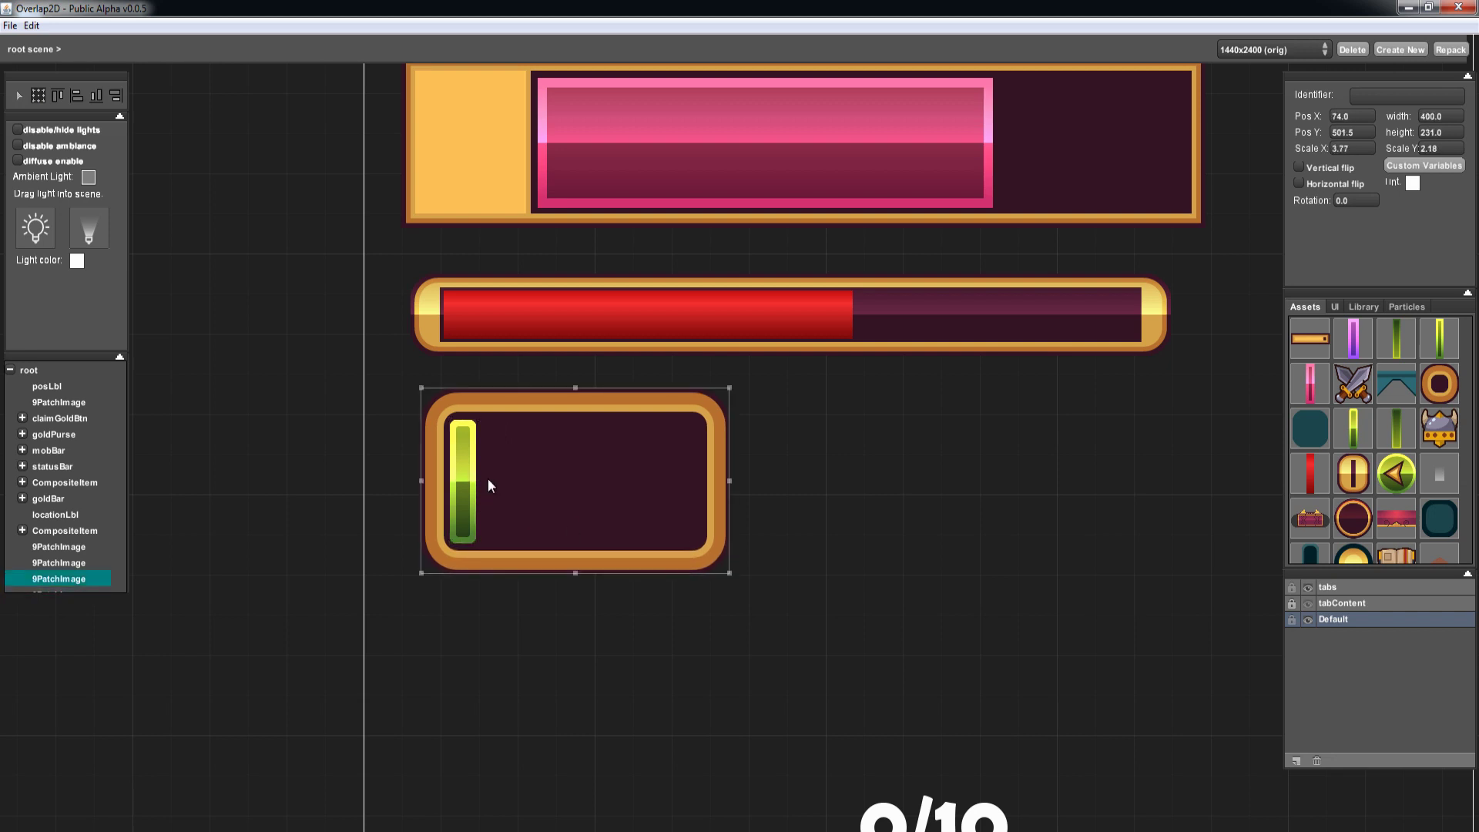
pyautogui.moveTo(488, 486); pyautogui.dragTo(695, 487)
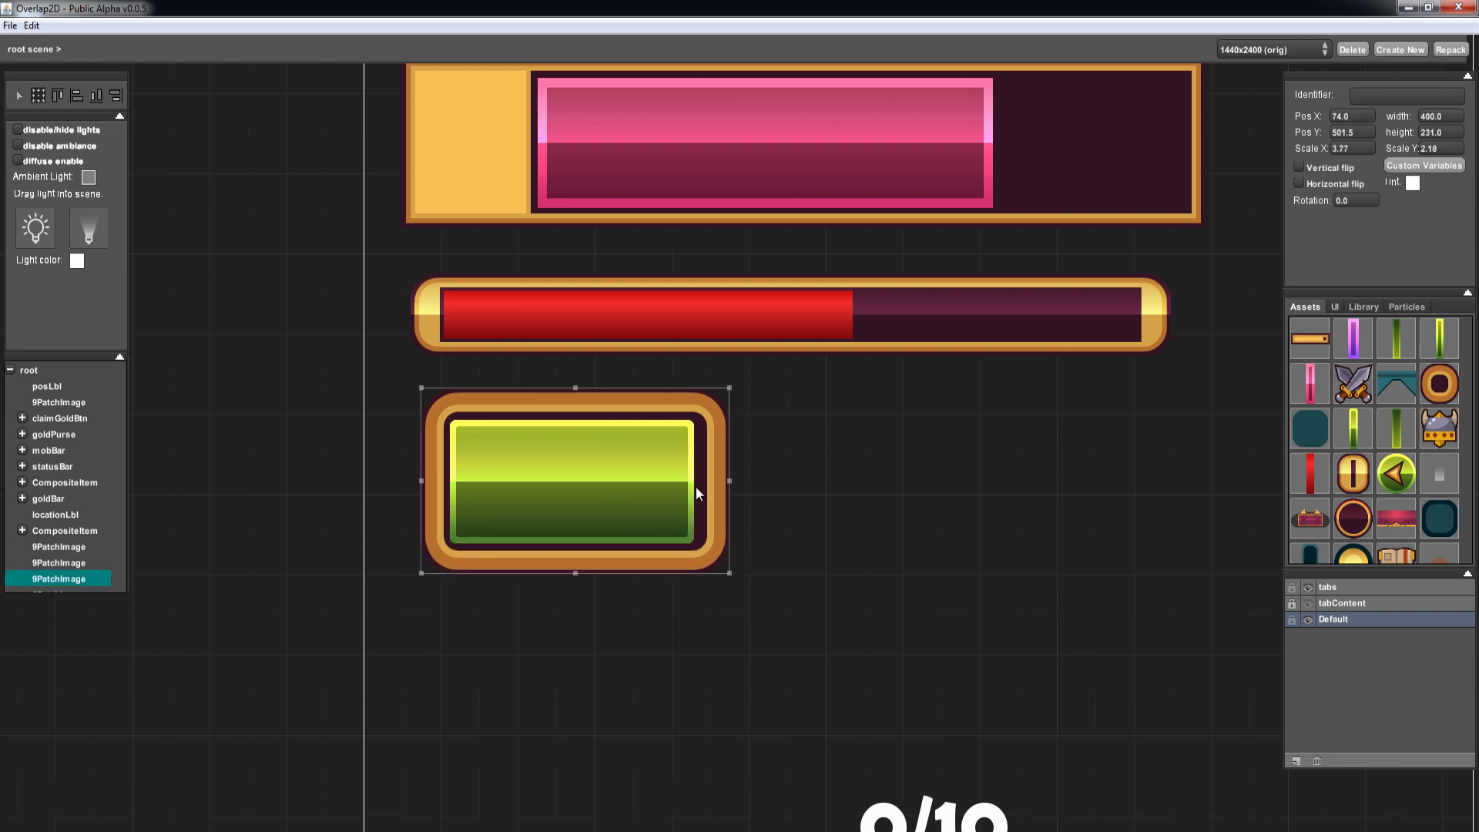
# - Add a size-84 Label reading 'Button' and move it onto the green button
pyautogui.click(1349, 308)
pyautogui.moveTo(937, 487); pyautogui.dragTo(931, 489)
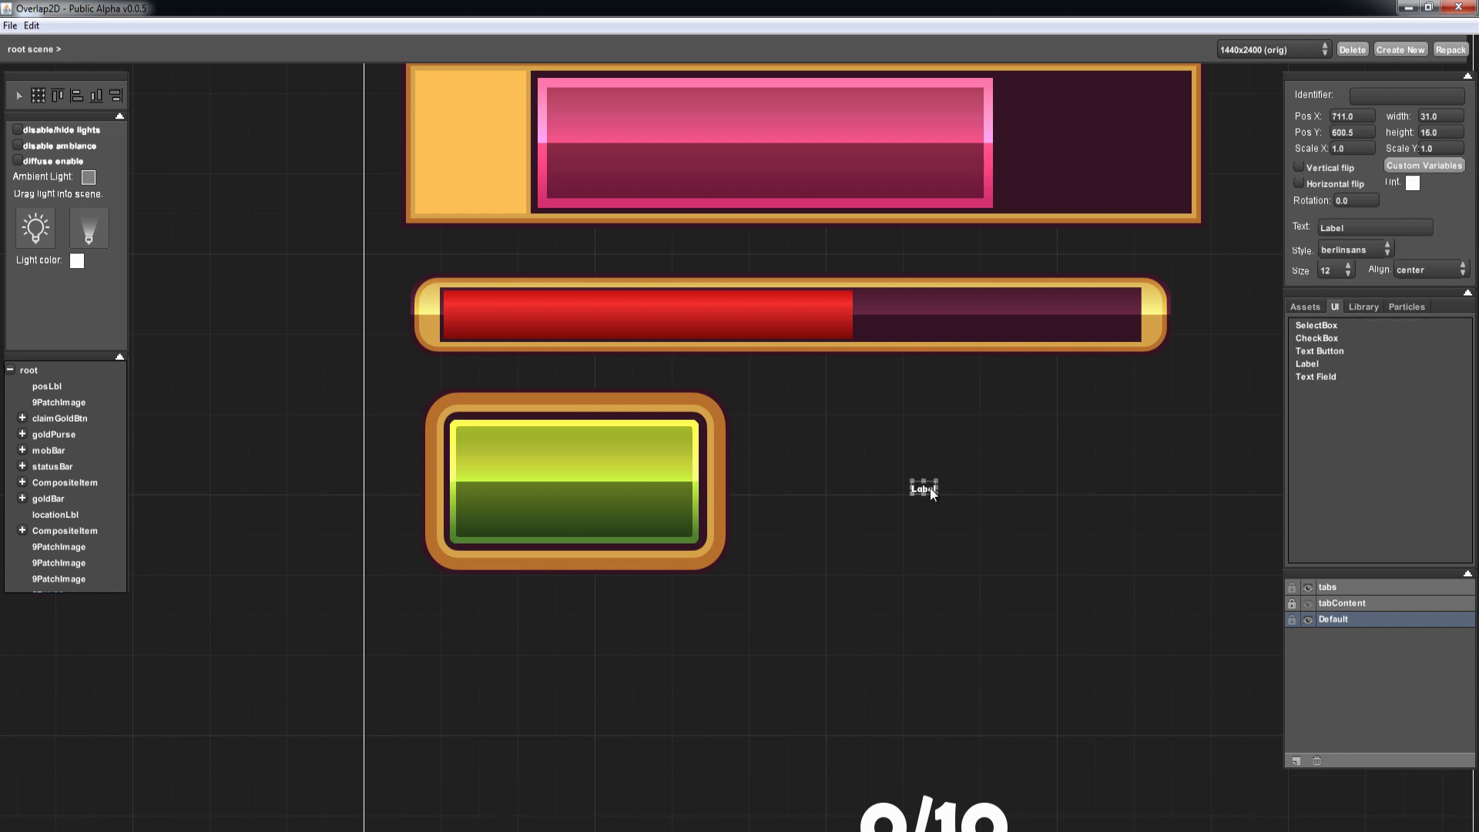
pyautogui.click(1327, 521)
pyautogui.write('Bu')
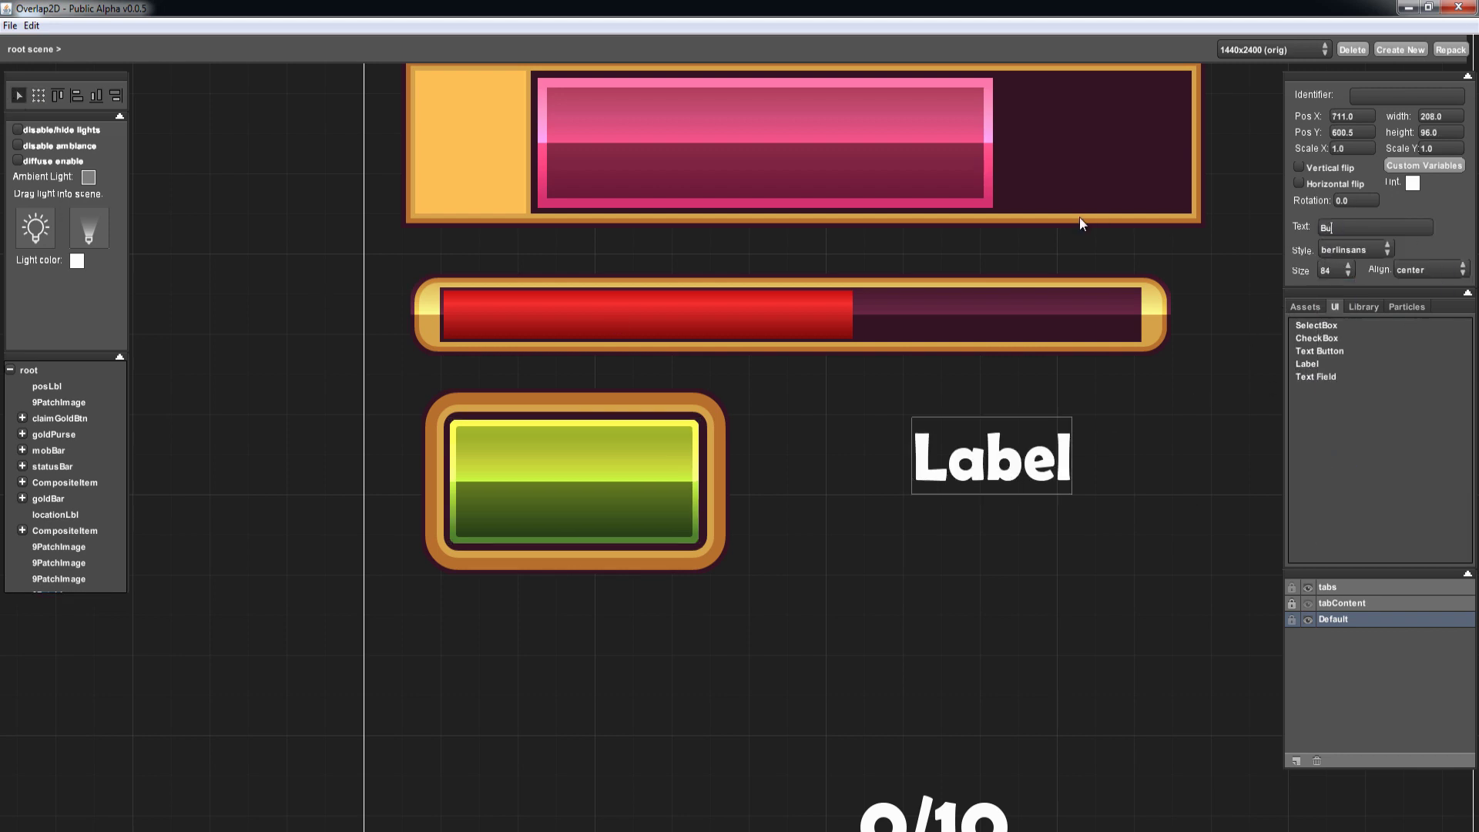
pyautogui.write('tton')
pyautogui.press('Return')
pyautogui.moveTo(1013, 470); pyautogui.dragTo(581, 491)
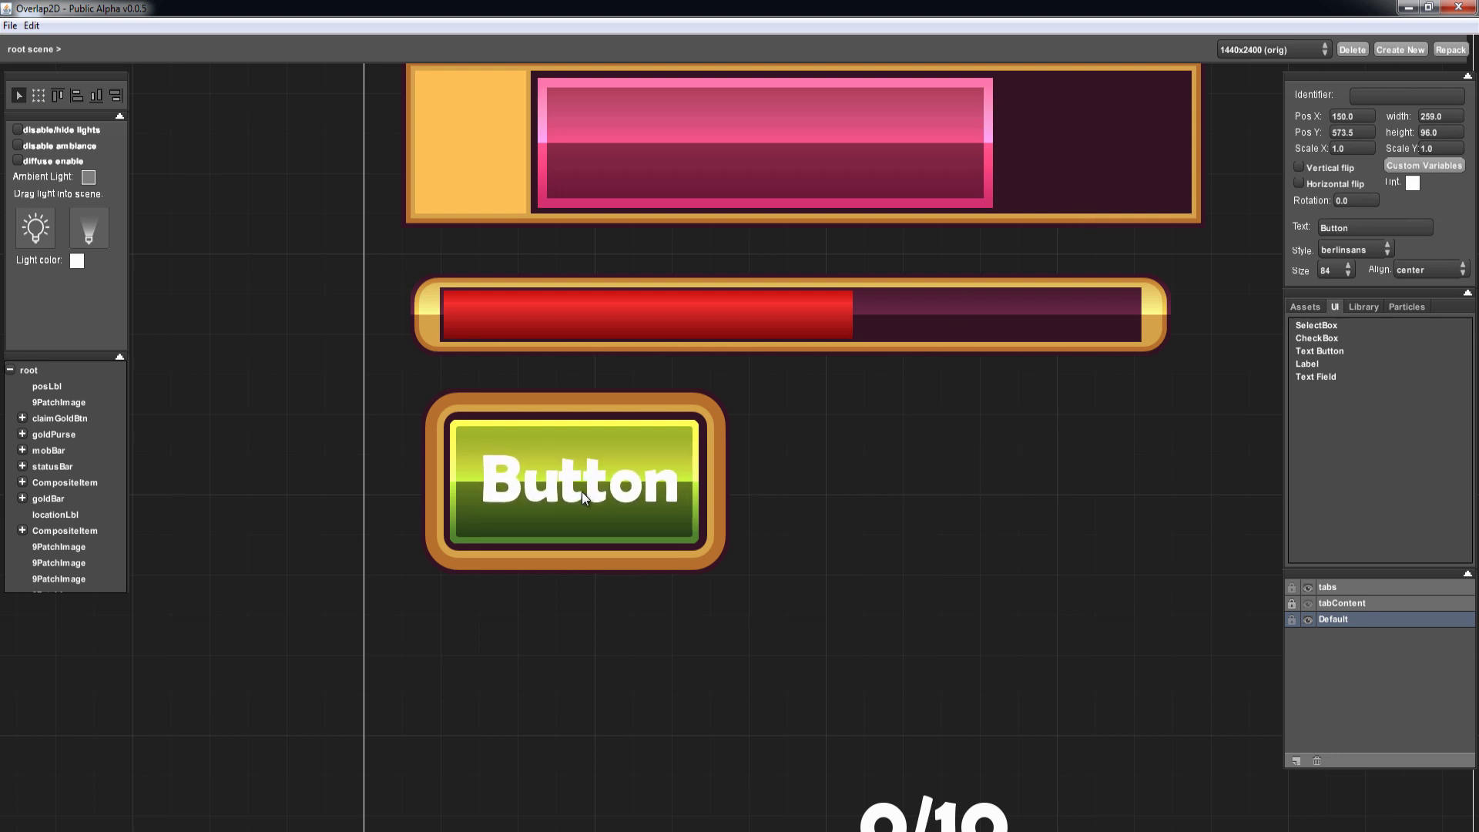
# - Group the green button and its label into one composite
pyautogui.moveTo(848, 404); pyautogui.dragTo(492, 594)
pyautogui.rightClick(540, 515)
pyautogui.click(566, 534)
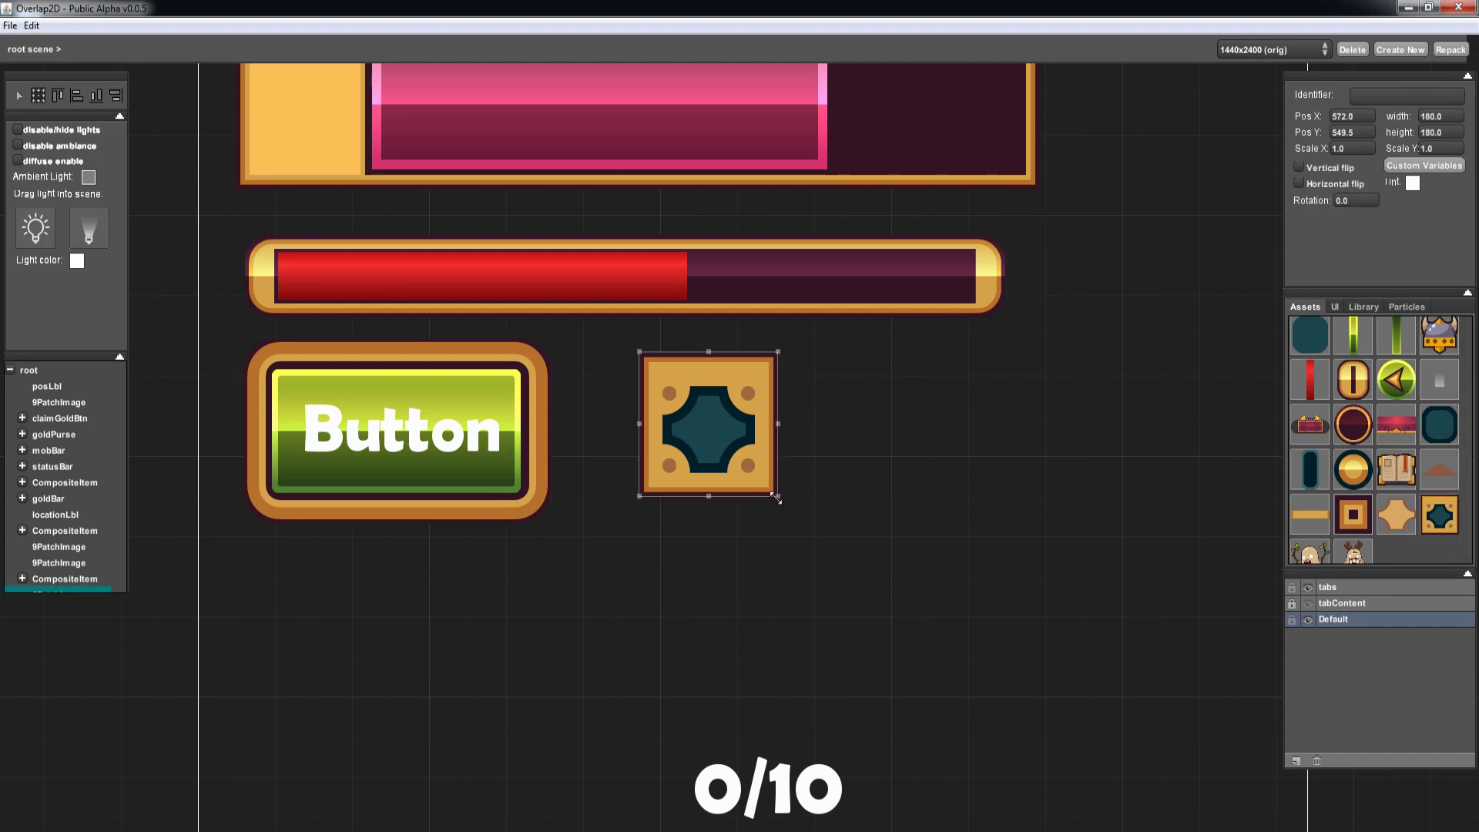
# - Enlarge the panel into a wide frame and fill it with two stacked banner rows
pyautogui.moveTo(776, 498); pyautogui.dragTo(1251, 719)
pyautogui.moveTo(1396, 515)
pyautogui.mouseDown()
pyautogui.moveTo(743, 473)
pyautogui.moveTo(724, 435)
pyautogui.mouseUp()
pyautogui.moveTo(770, 485)
pyautogui.mouseDown()
pyautogui.moveTo(761, 475)
pyautogui.moveTo(1219, 537)
pyautogui.mouseUp()
pyautogui.click(806, 456)
pyautogui.hotkey('ctrl', 'c')
pyautogui.hotkey('ctrl', 'v')
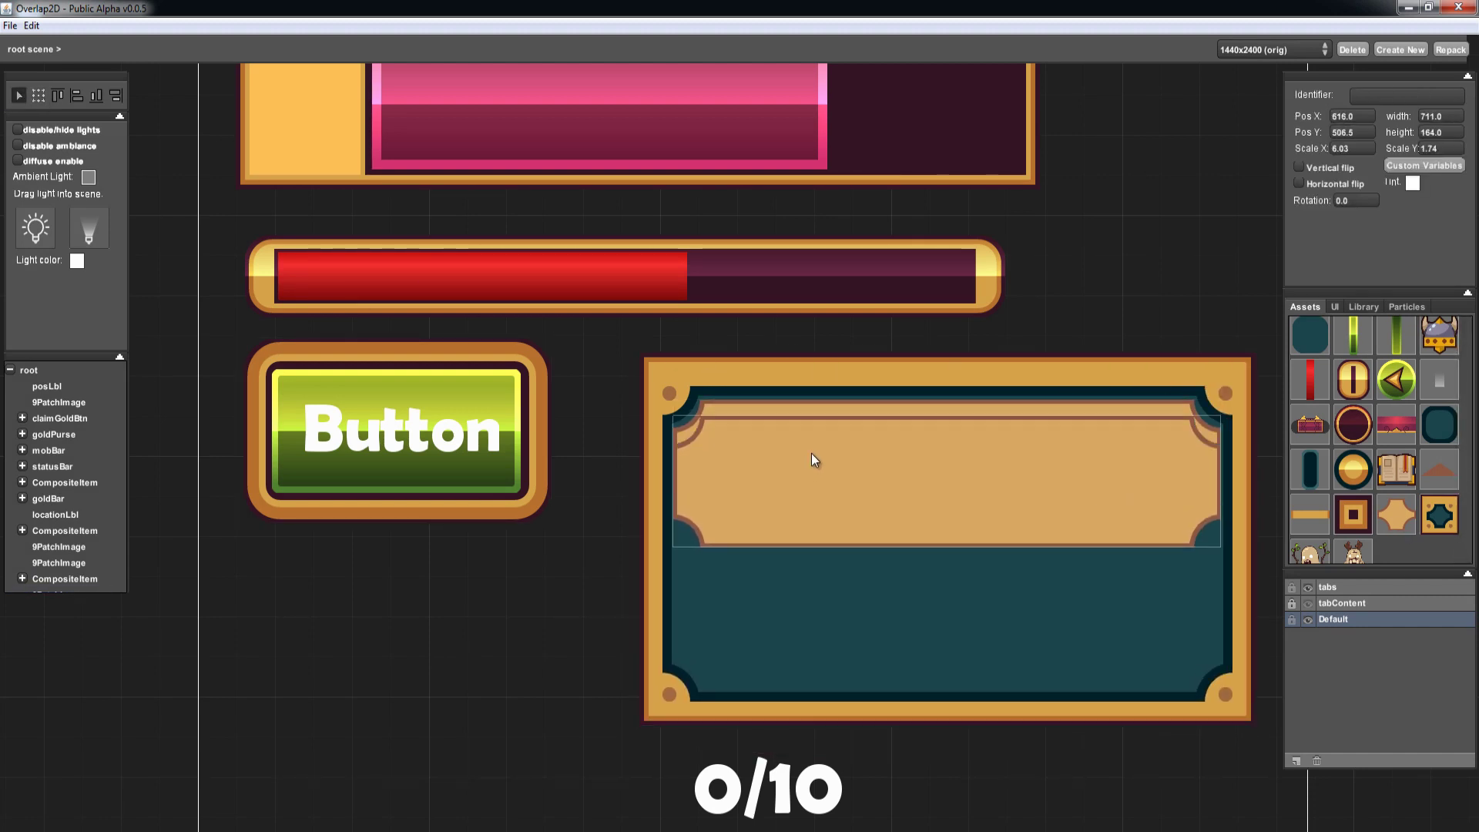
pyautogui.press('Down')
pyautogui.press('Down')
pyautogui.press('Down')
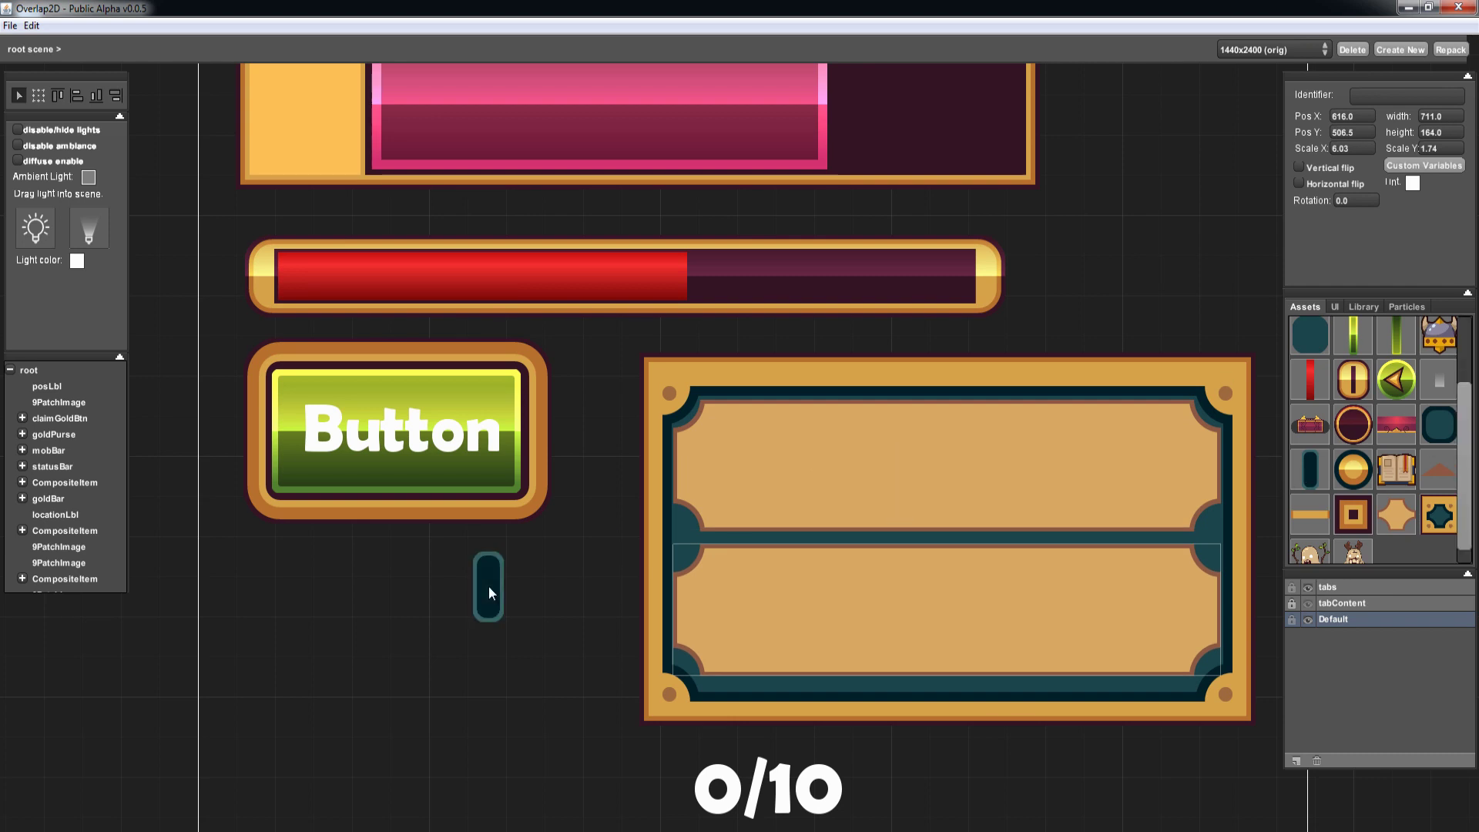
# - Add a capsule scrollbar, stretch it taller, and place it on the frame's right edge
pyautogui.moveTo(490, 593); pyautogui.dragTo(485, 589)
pyautogui.moveTo(462, 776); pyautogui.dragTo(462, 813)
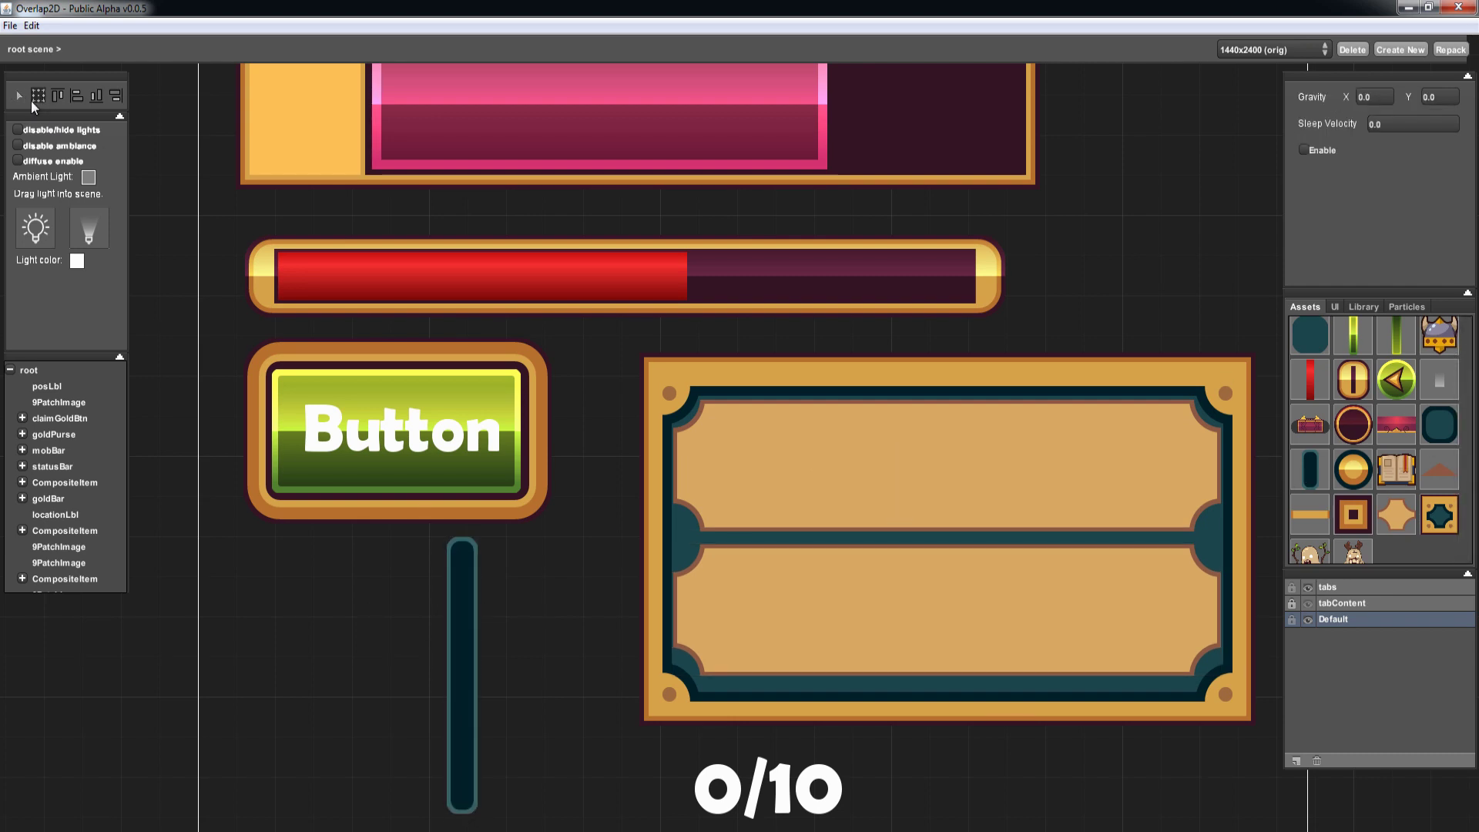
pyautogui.moveTo(462, 643); pyautogui.dragTo(1259, 505)
pyautogui.moveTo(1225, 383); pyautogui.dragTo(1157, 532)
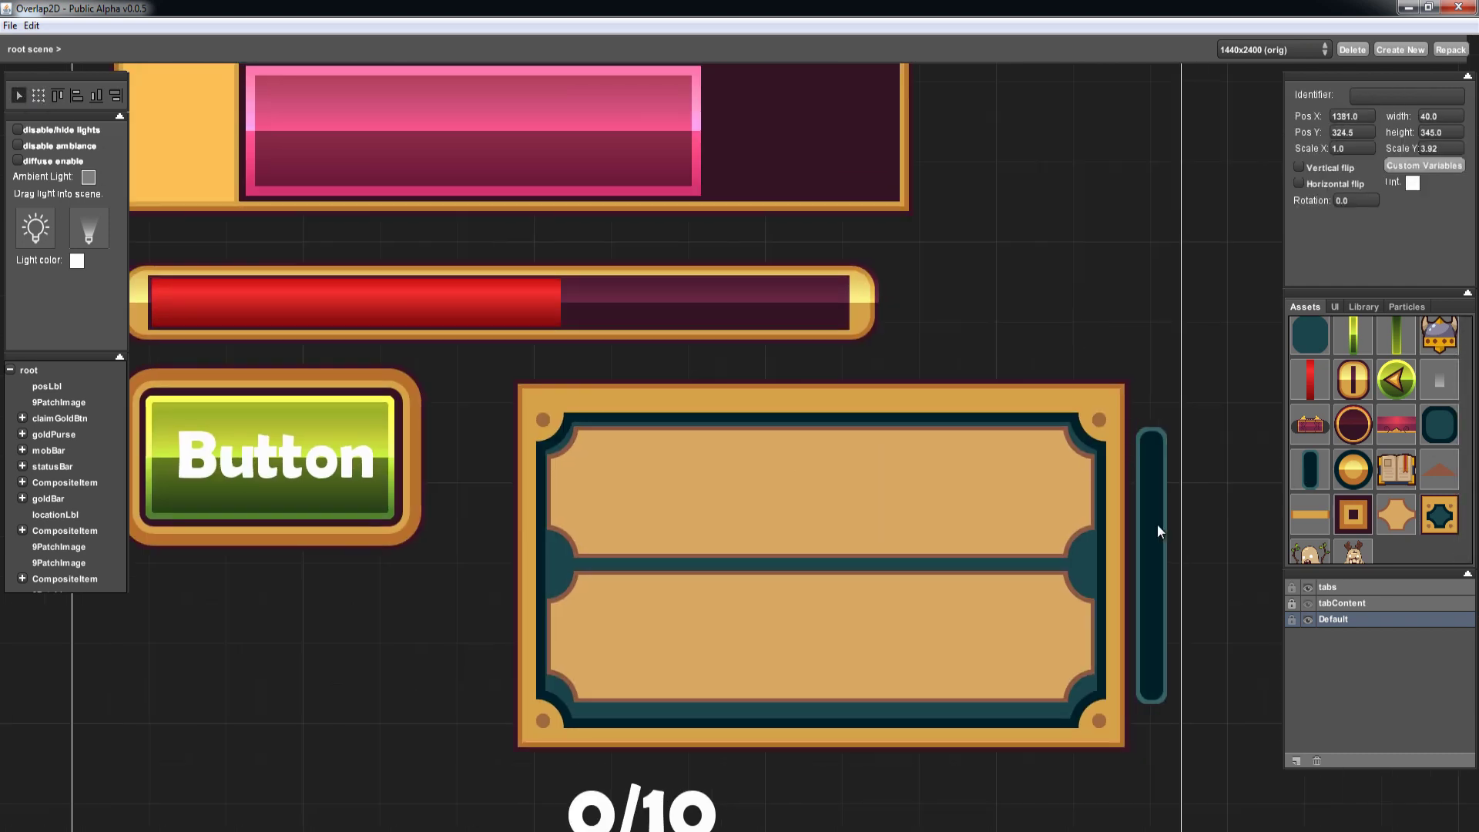
pyautogui.click(1131, 344)
# - Put a book icon and helmet icon in the banners and a size-60 Label in the top row
pyautogui.scroll(-1, 1462, 419)
pyautogui.moveTo(1396, 455); pyautogui.dragTo(654, 487)
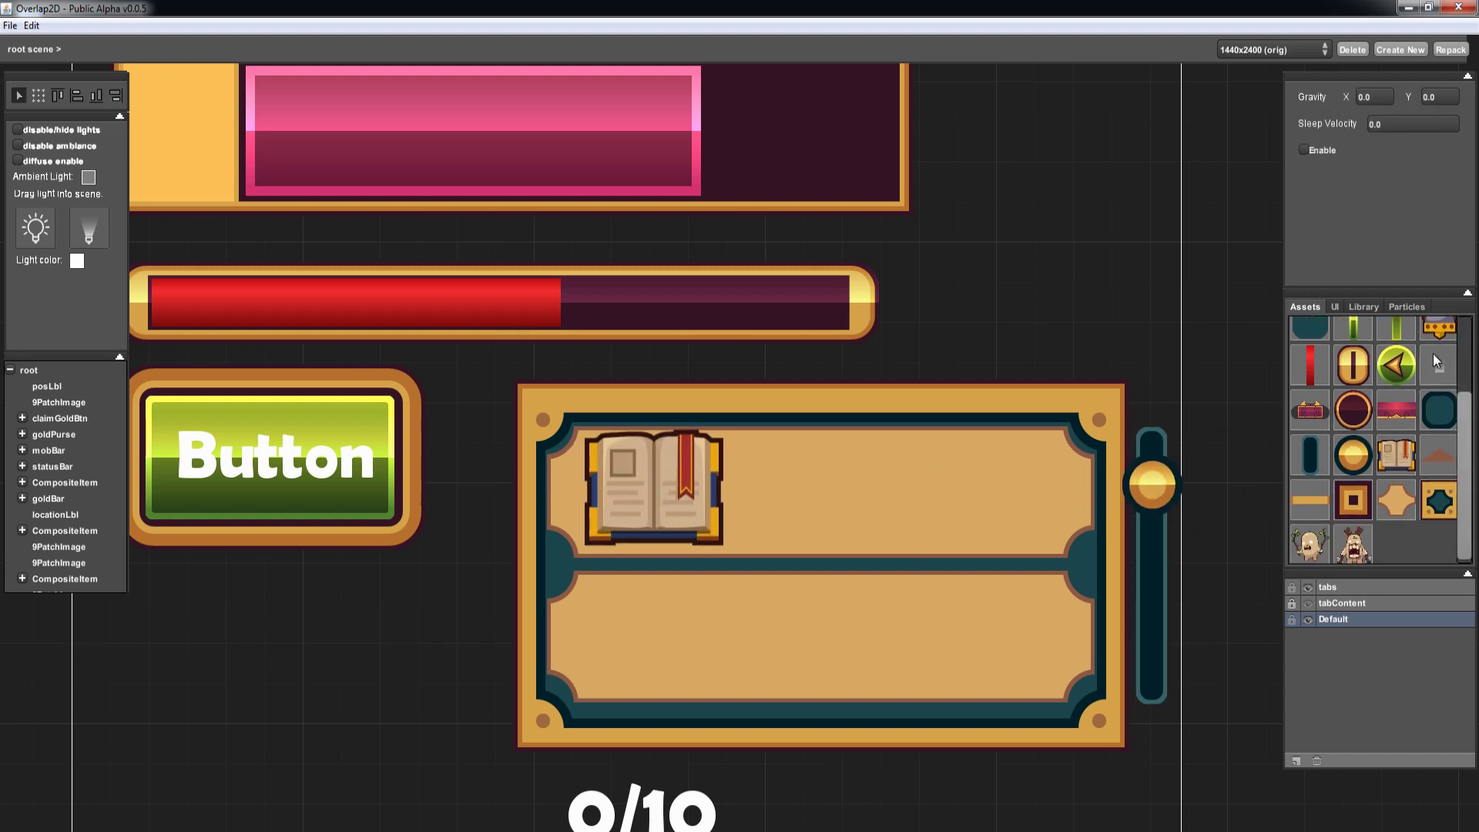
pyautogui.moveTo(1438, 331); pyautogui.dragTo(640, 636)
pyautogui.click(1363, 307)
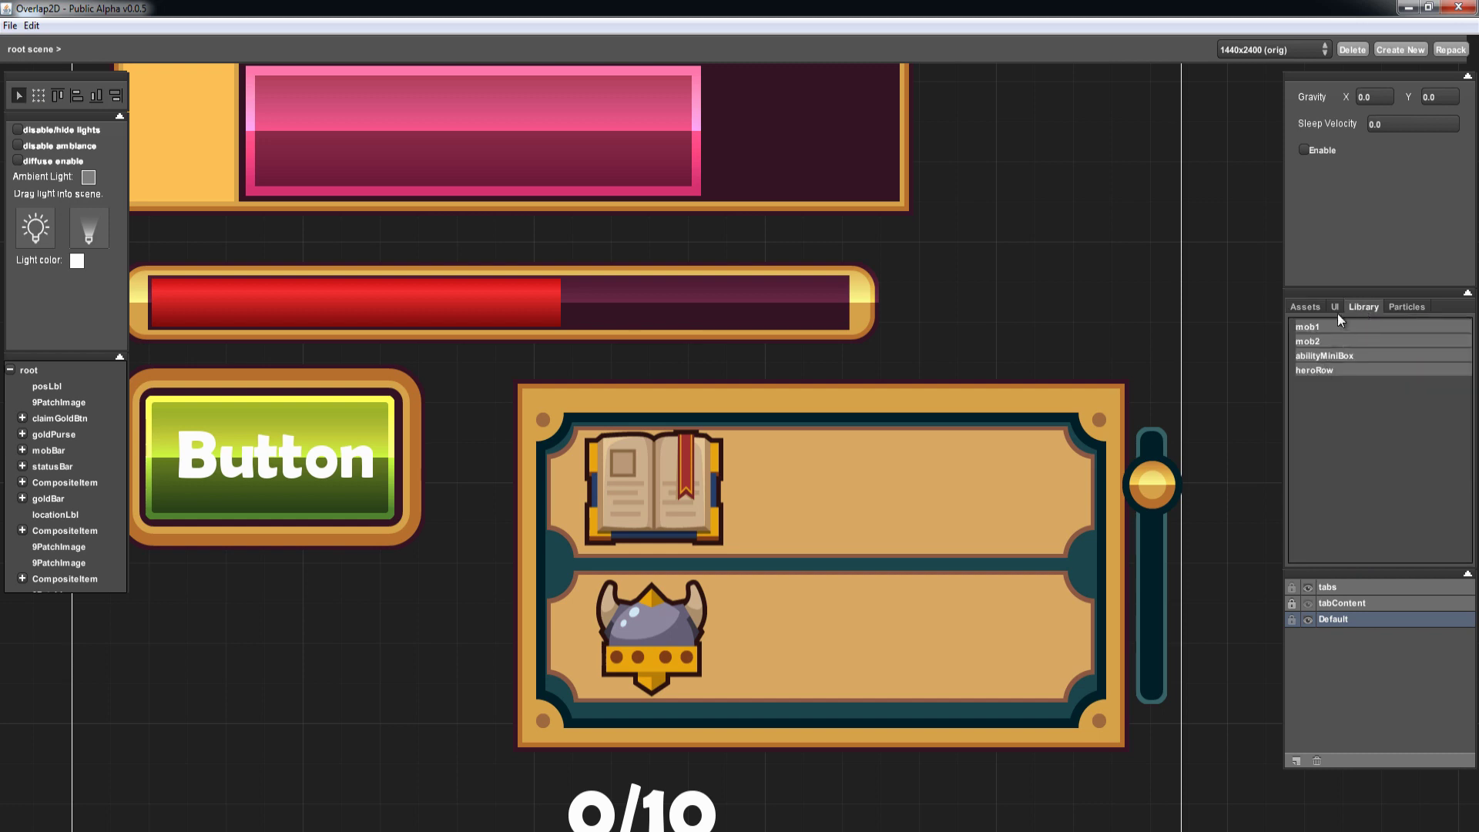
pyautogui.moveTo(1307, 364); pyautogui.dragTo(776, 482)
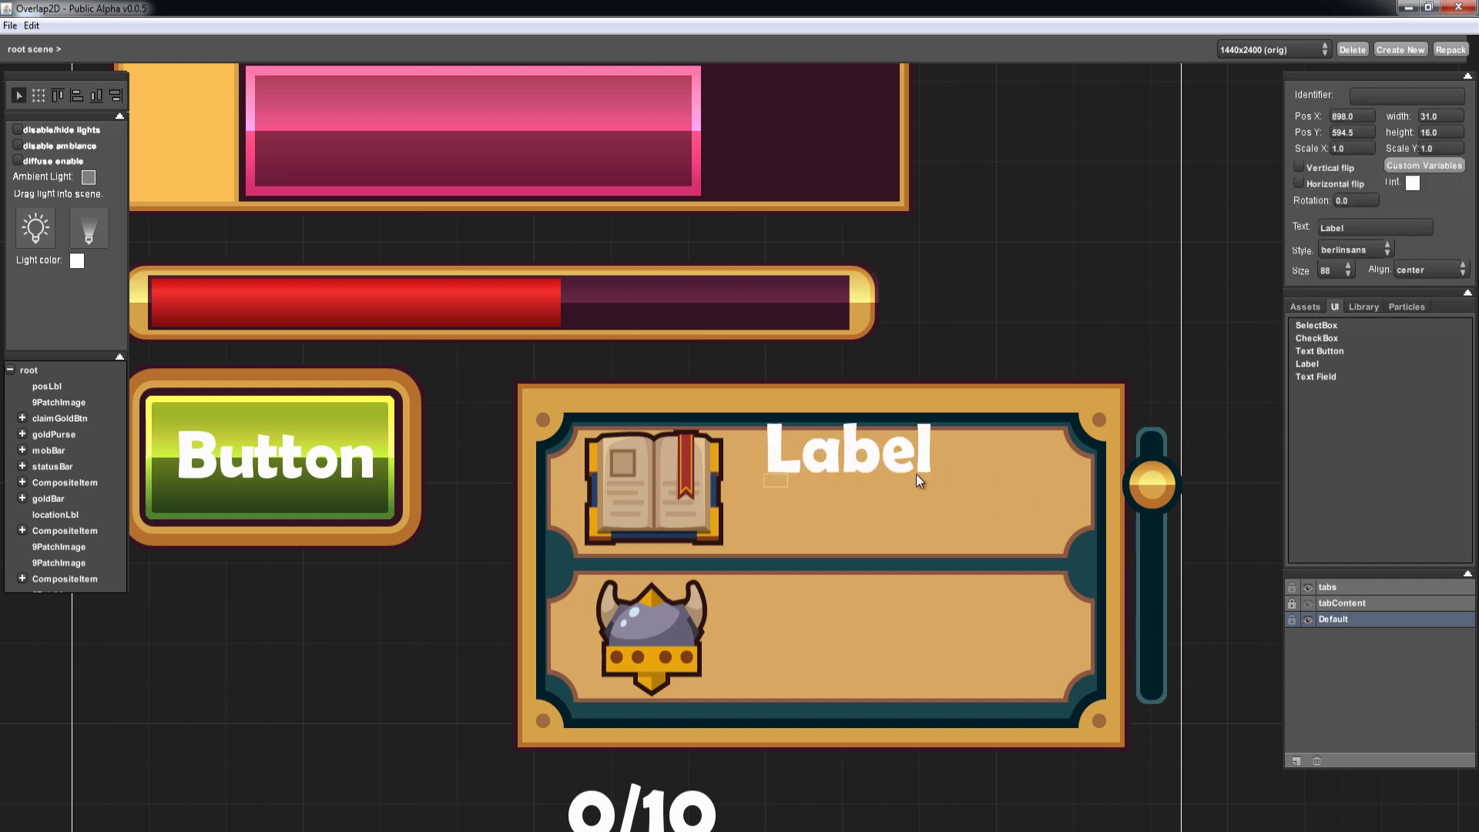
pyautogui.click(1323, 461)
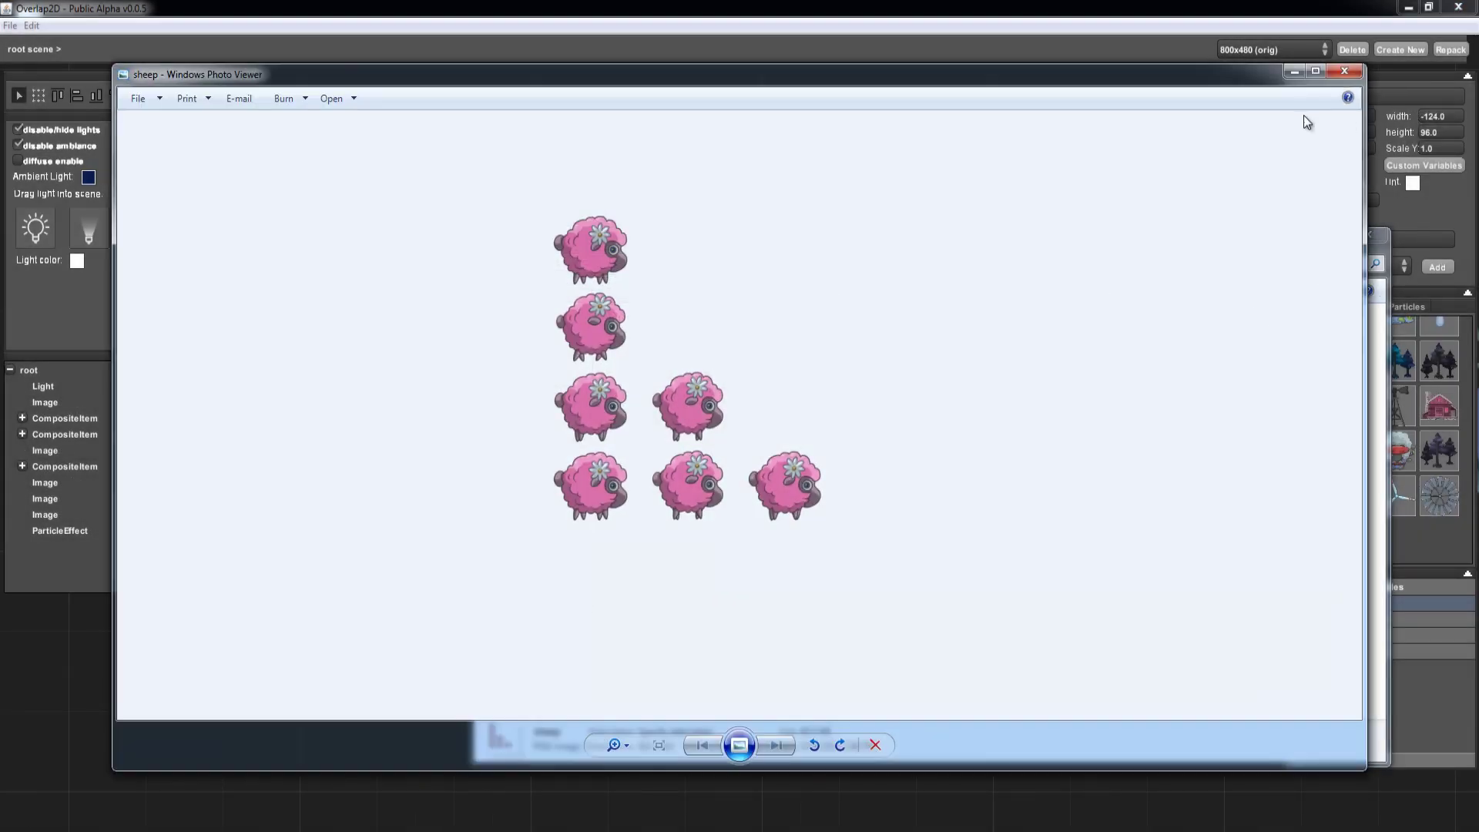
# - Close the image preview and add the pink sheep sprite animation near the frame's bottom-left
pyautogui.click(1345, 72)
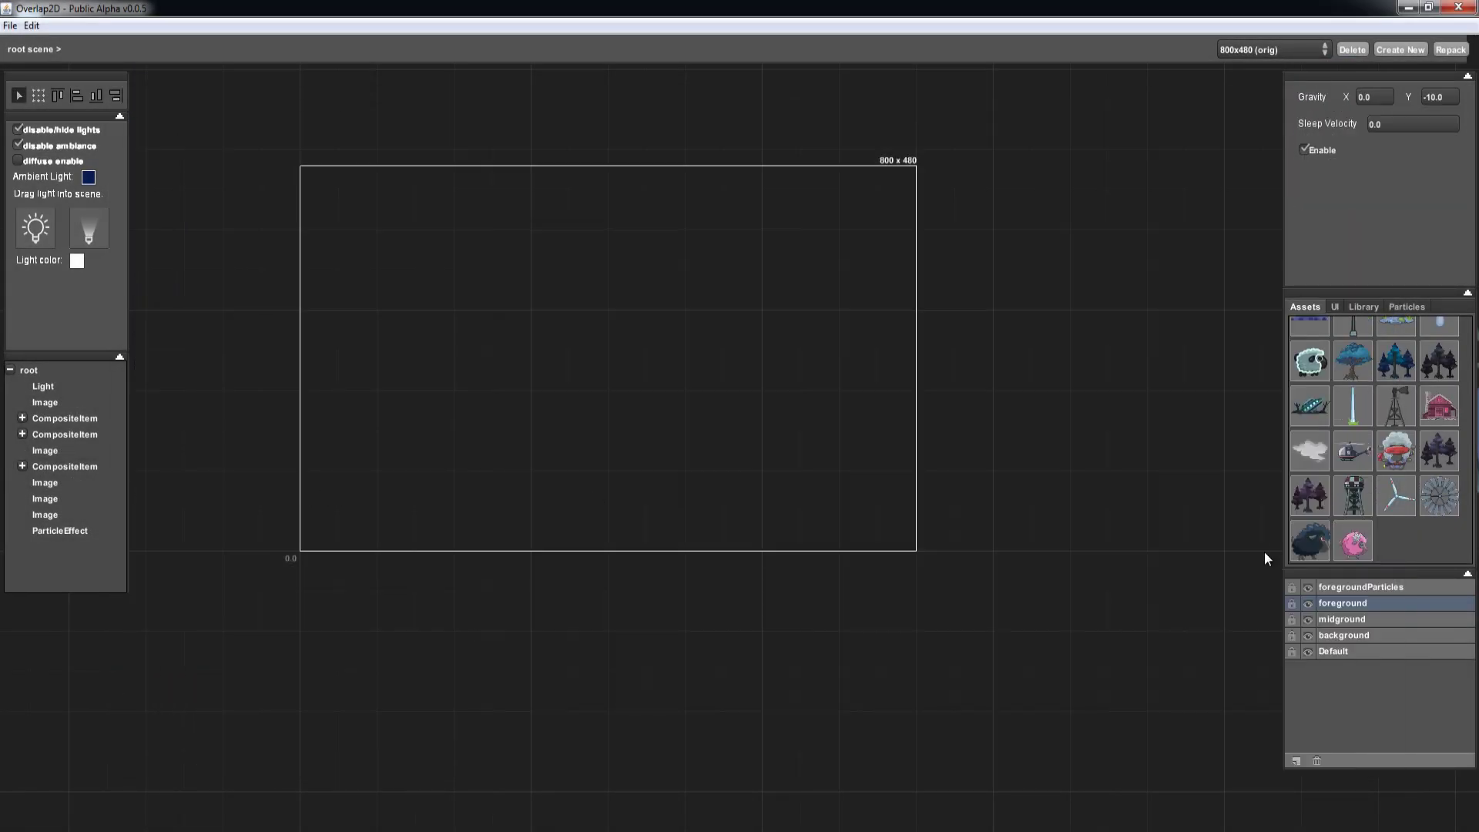
pyautogui.moveTo(1308, 569)
pyautogui.mouseDown()
pyautogui.moveTo(665, 435)
pyautogui.moveTo(399, 514)
pyautogui.mouseUp()
pyautogui.click(653, 438)
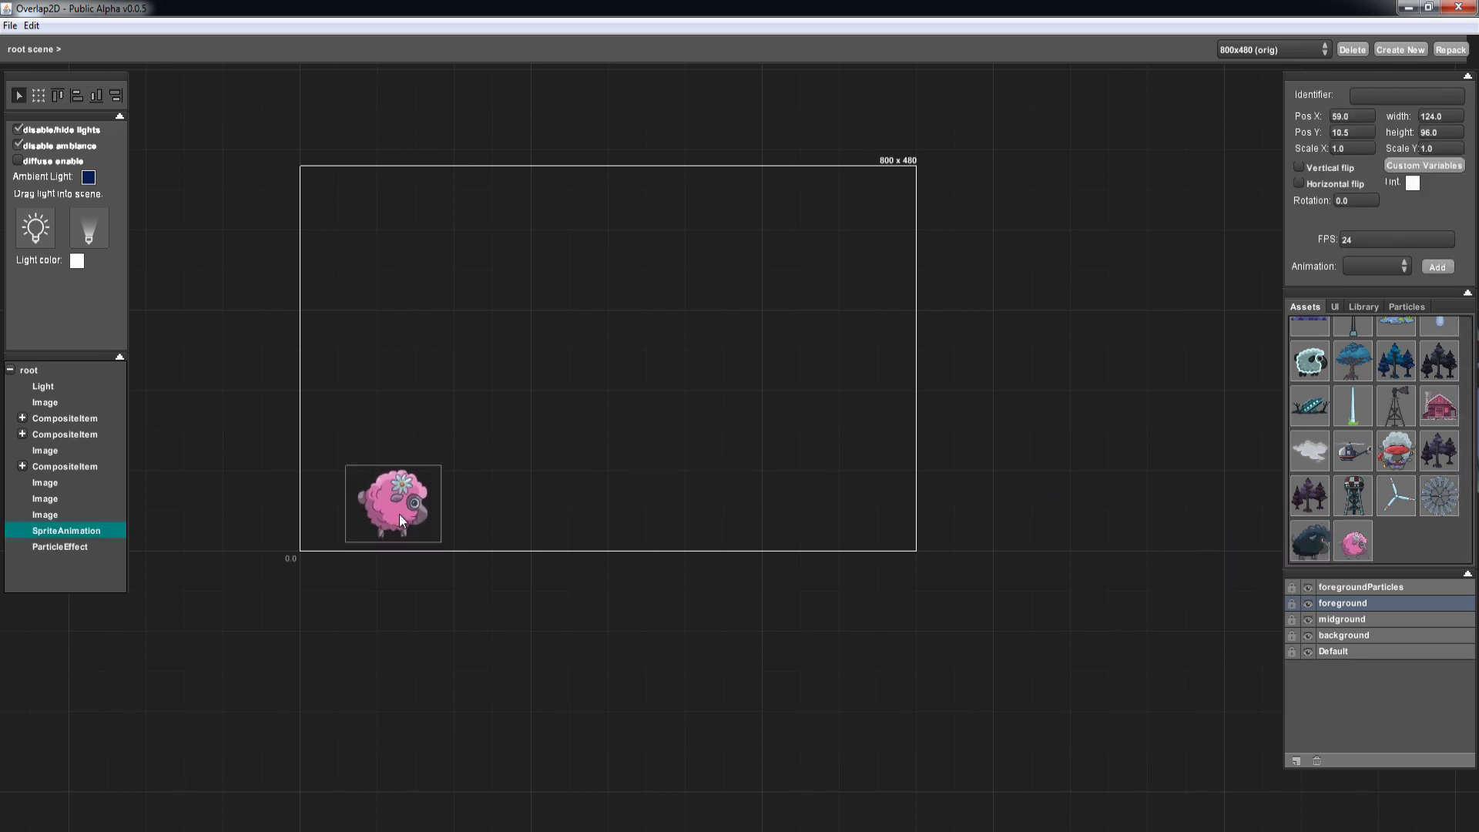
pyautogui.click(1078, 608)
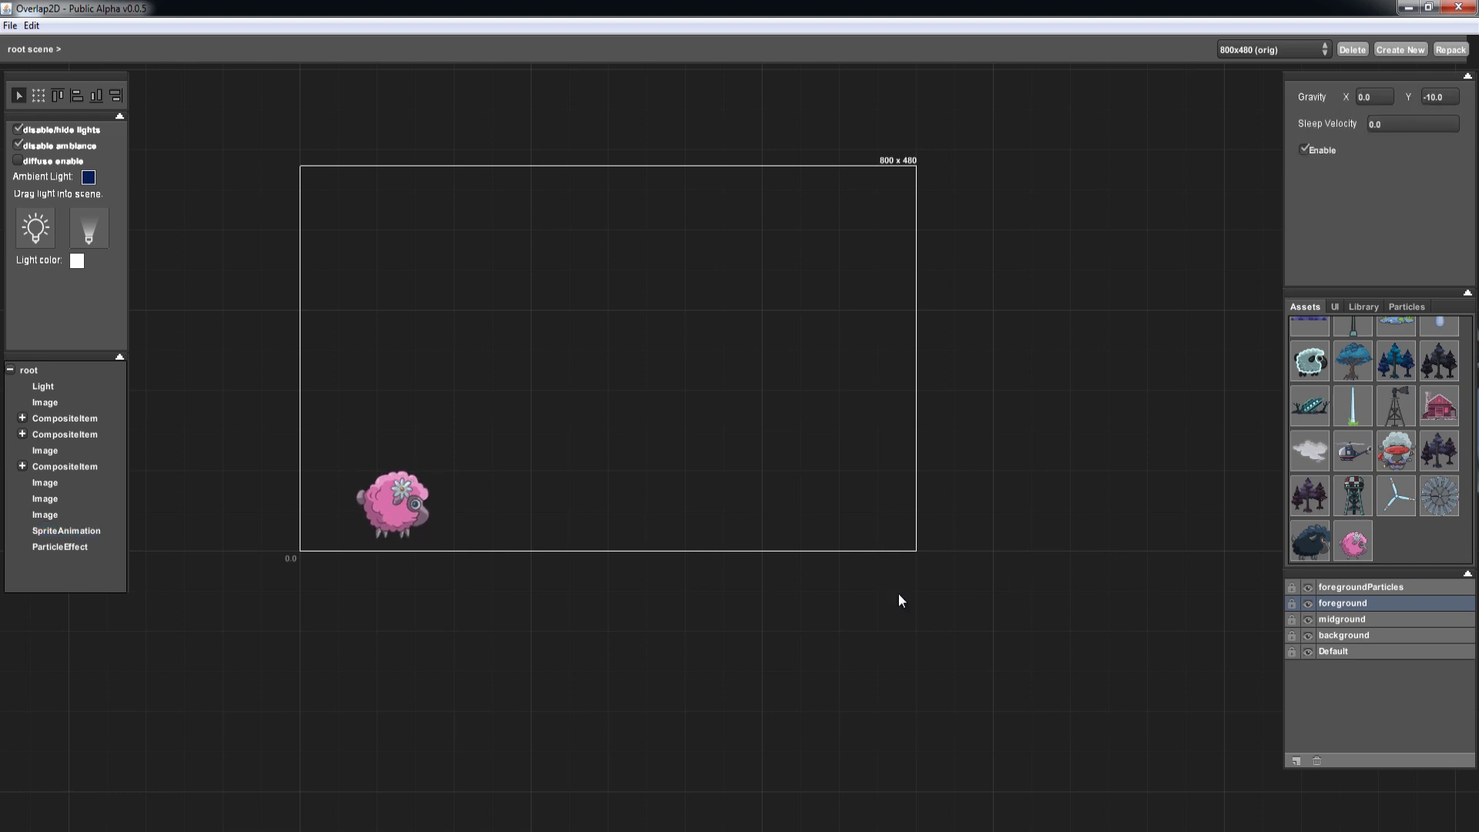
# - View the sheep image file in the photo viewer, then return to the scene editor
pyautogui.hotkey('alt', 'Tab')
pyautogui.click(808, 396)
pyautogui.doubleClick(829, 382)
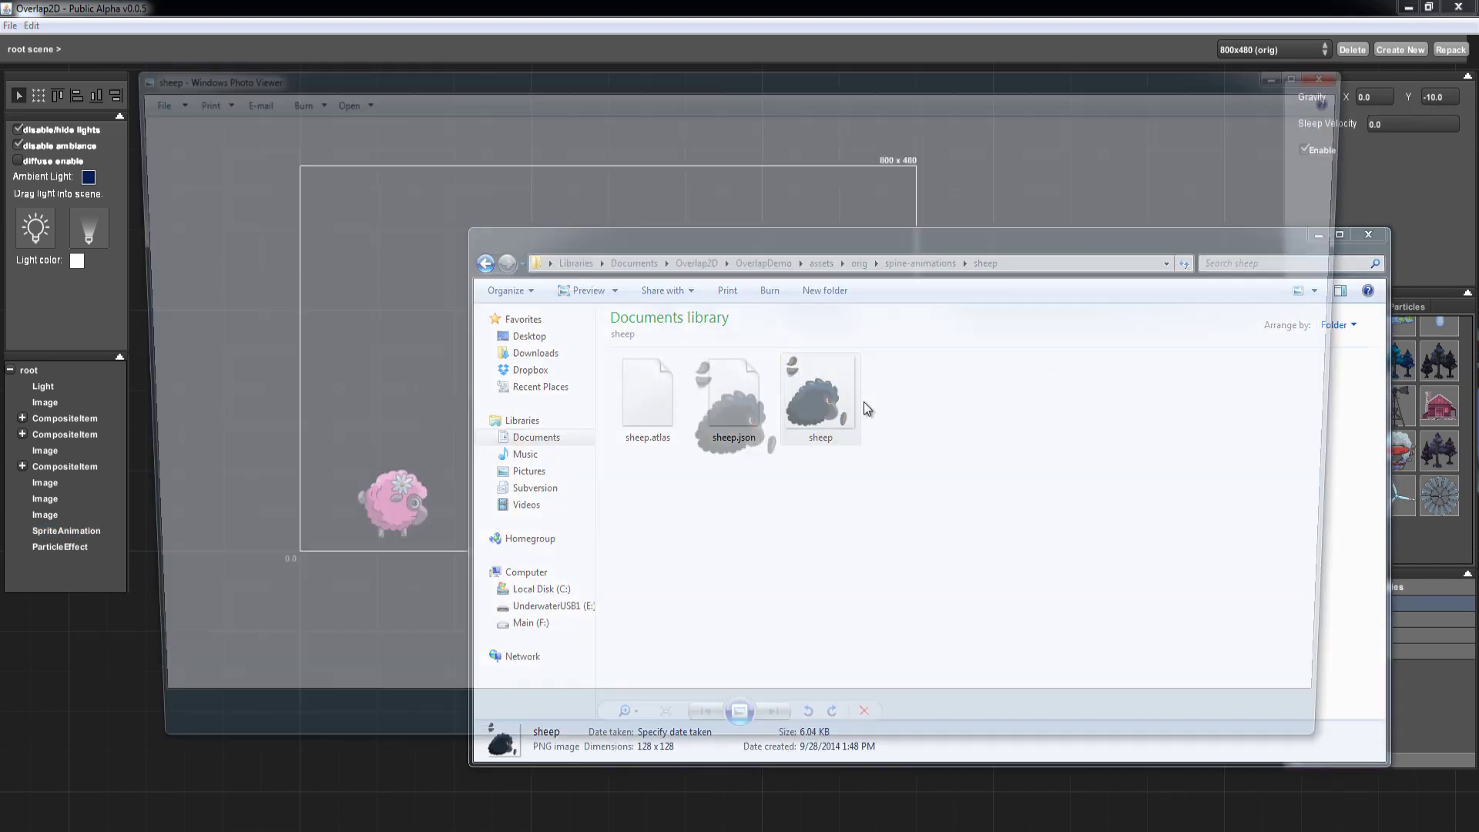
pyautogui.click(1355, 68)
pyautogui.click(1141, 9)
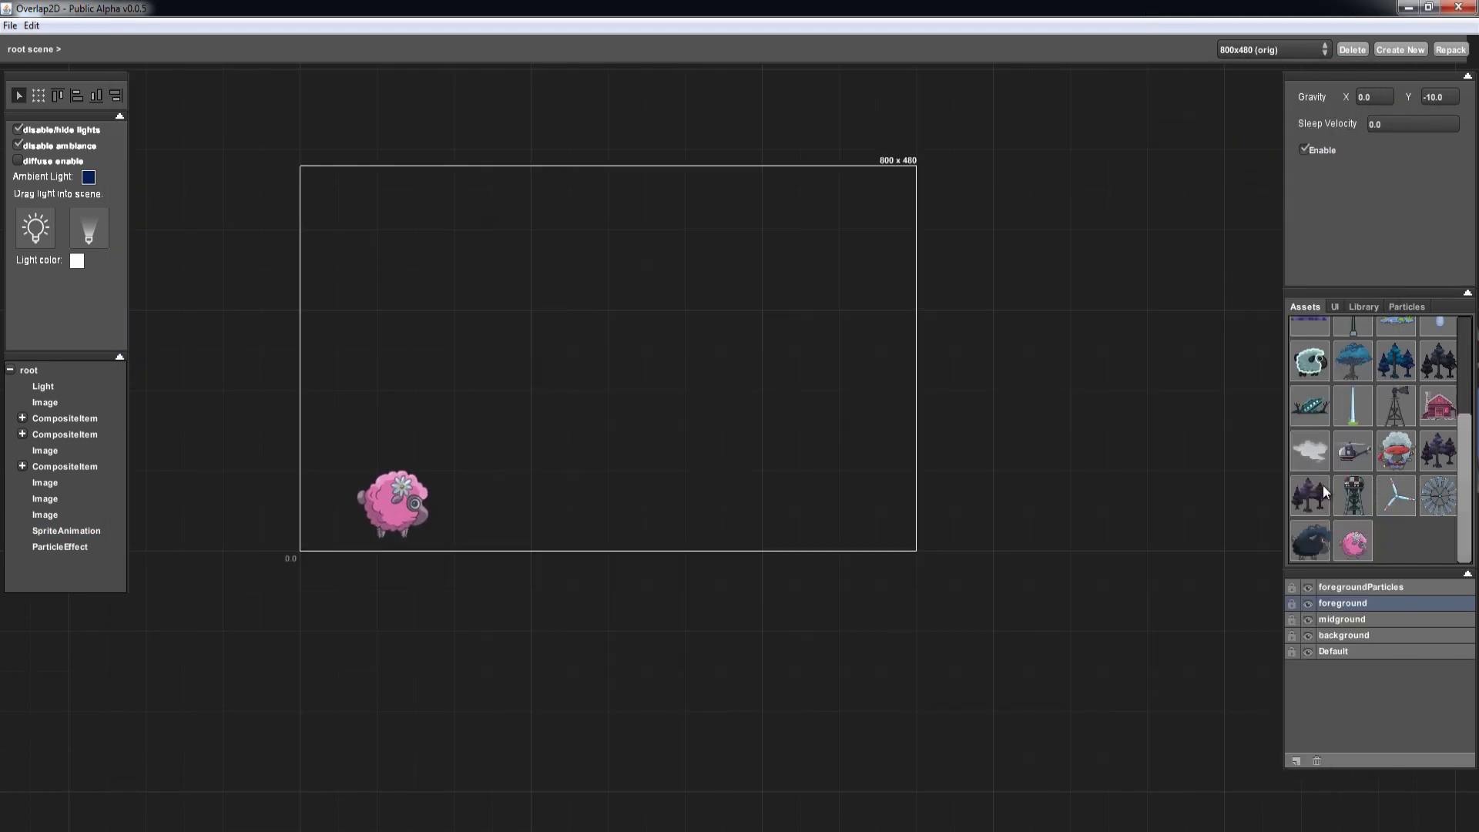
# - Nudge the dark Spine sheep slightly right and select both sheep together
pyautogui.click(564, 468)
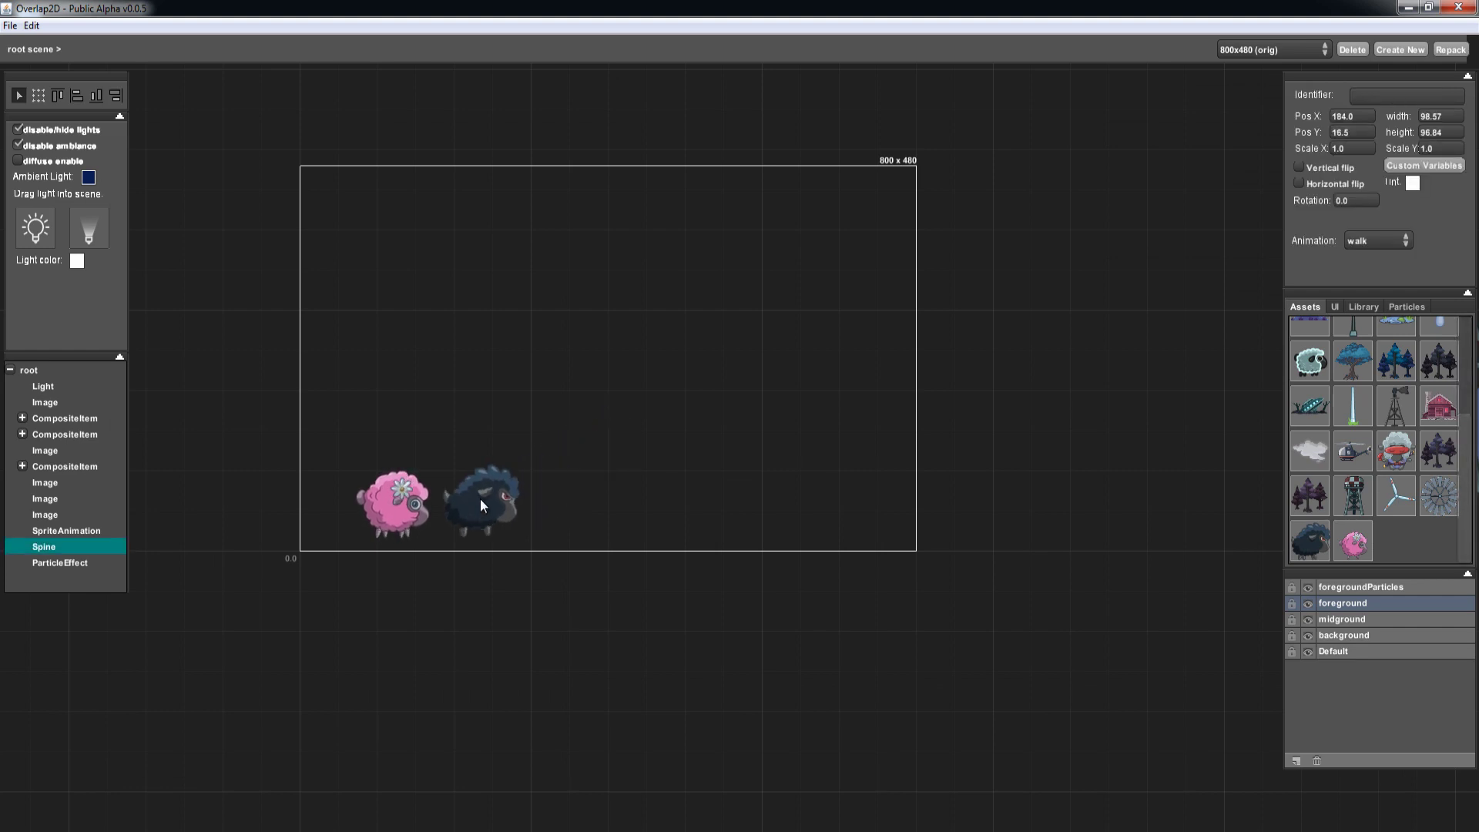
pyautogui.moveTo(507, 495); pyautogui.dragTo(517, 495)
pyautogui.moveTo(677, 435); pyautogui.dragTo(444, 532)
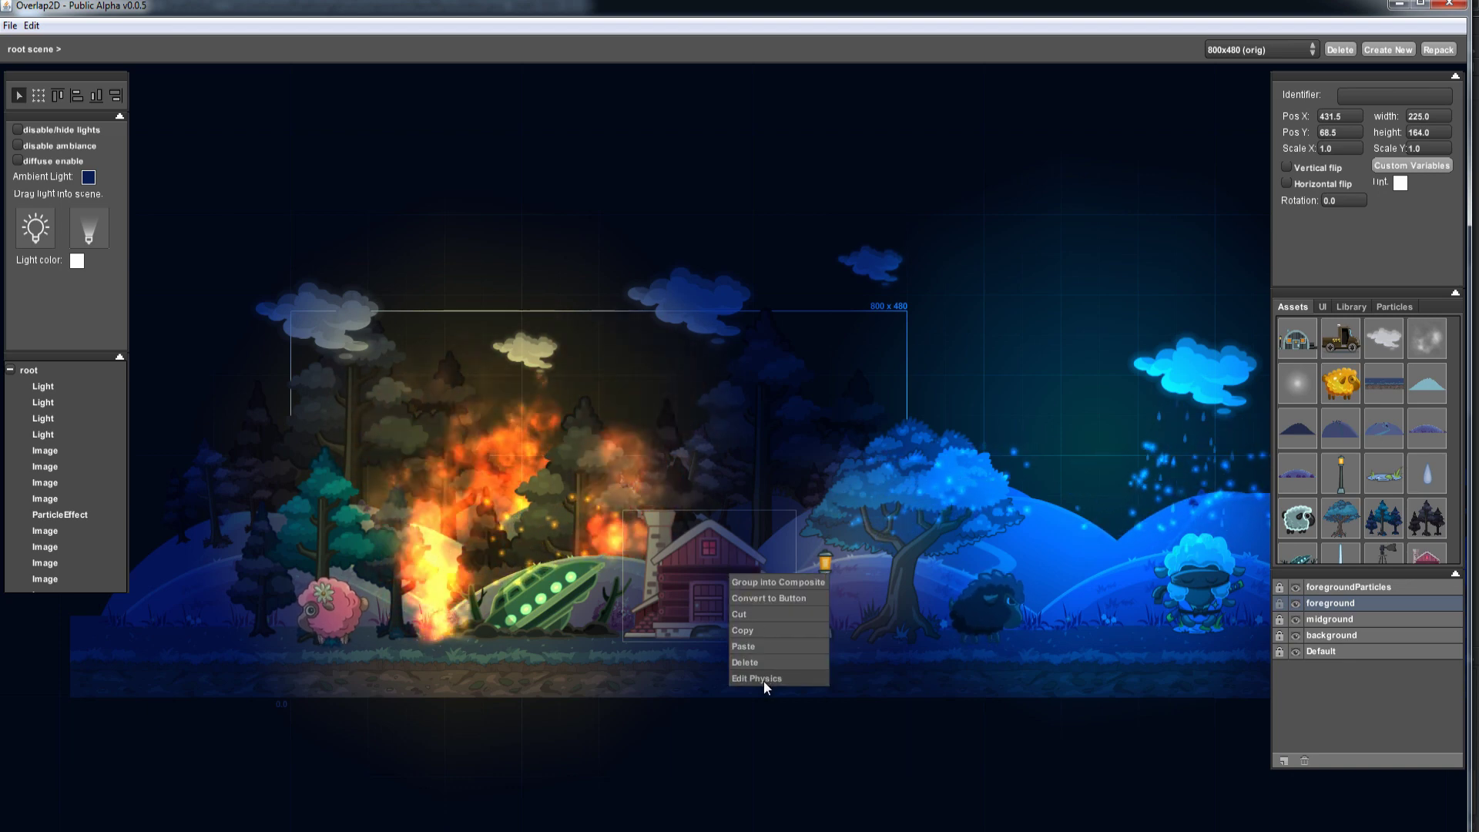
# - Open the house's physics editor and start the outline from bottom-left up the chimney
pyautogui.click(764, 679)
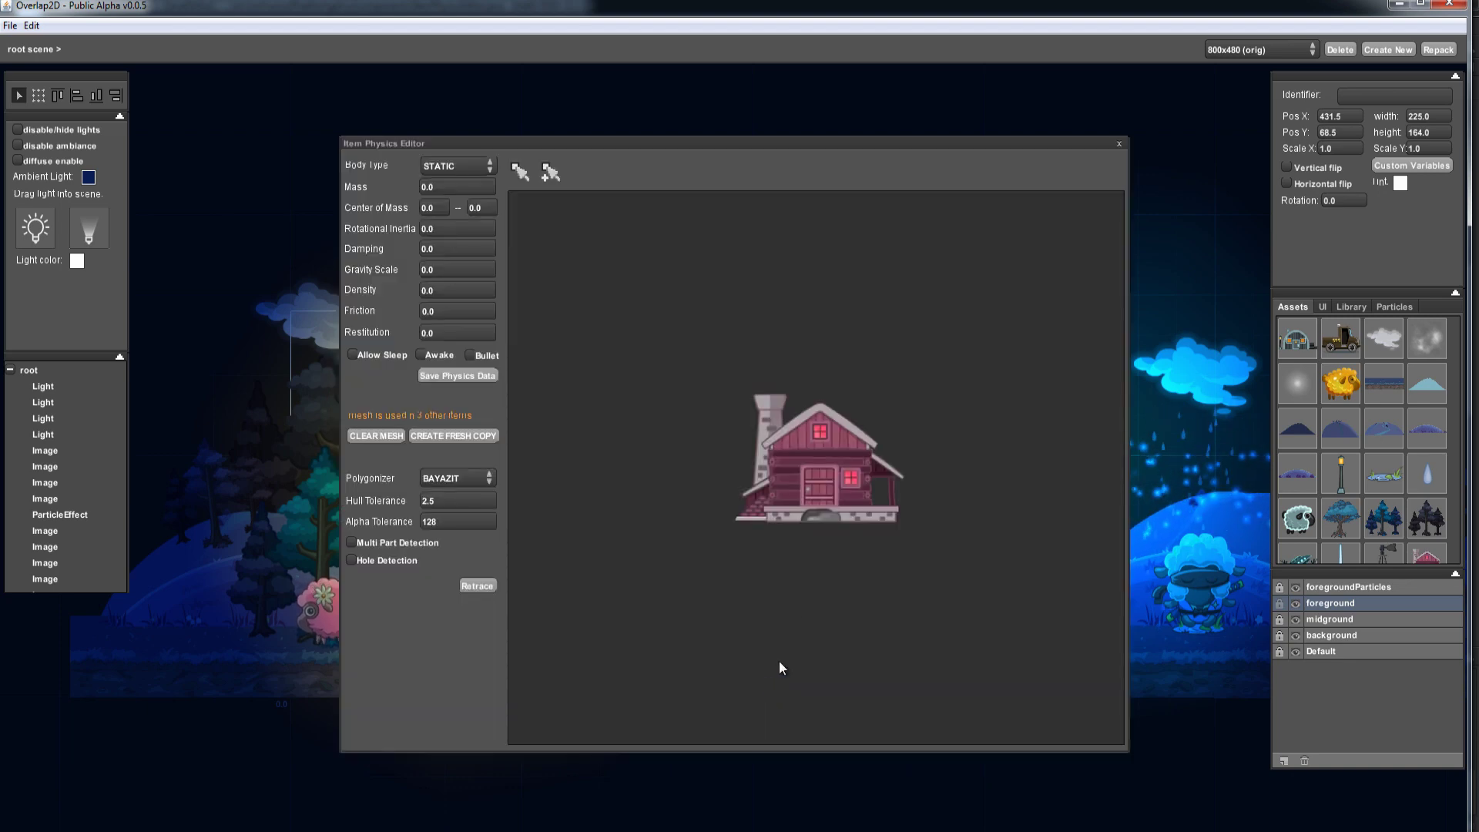
pyautogui.click(744, 492)
pyautogui.click(753, 485)
pyautogui.click(759, 410)
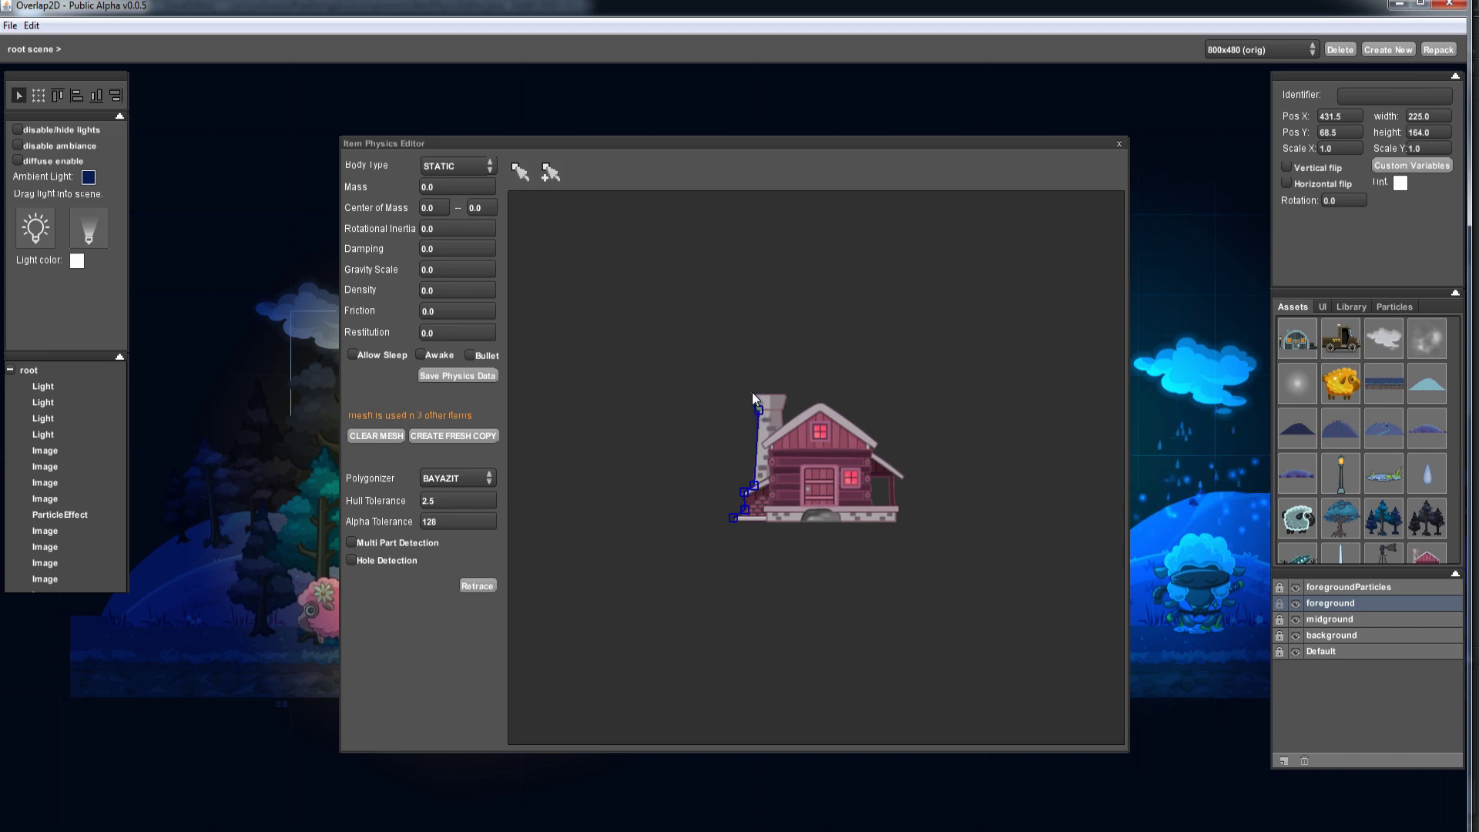
# - Trace the outline along the roof and right wall, close it at the first point, and adjust it
pyautogui.click(876, 441)
pyautogui.click(895, 478)
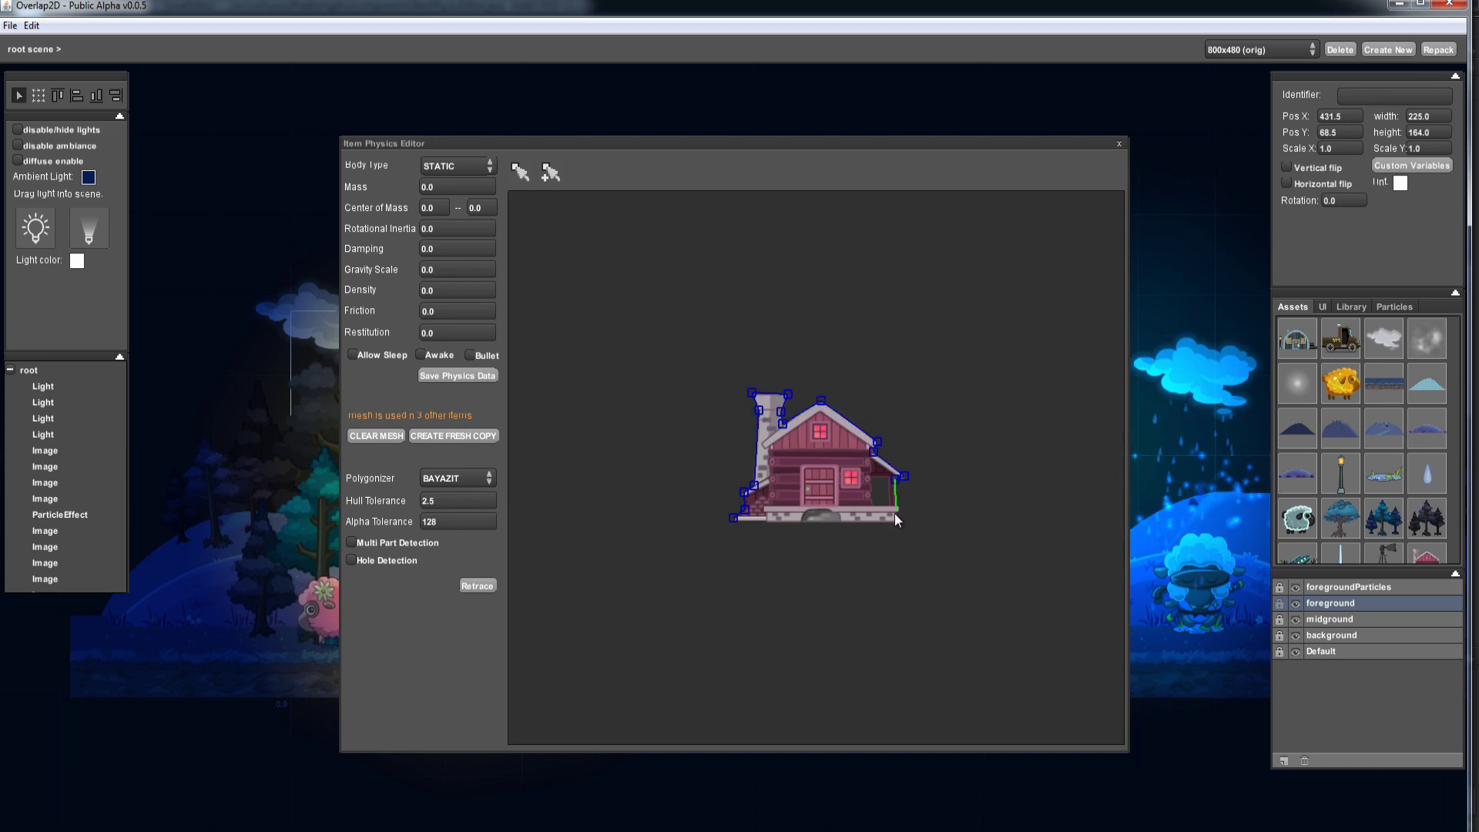
pyautogui.click(896, 521)
pyautogui.click(732, 517)
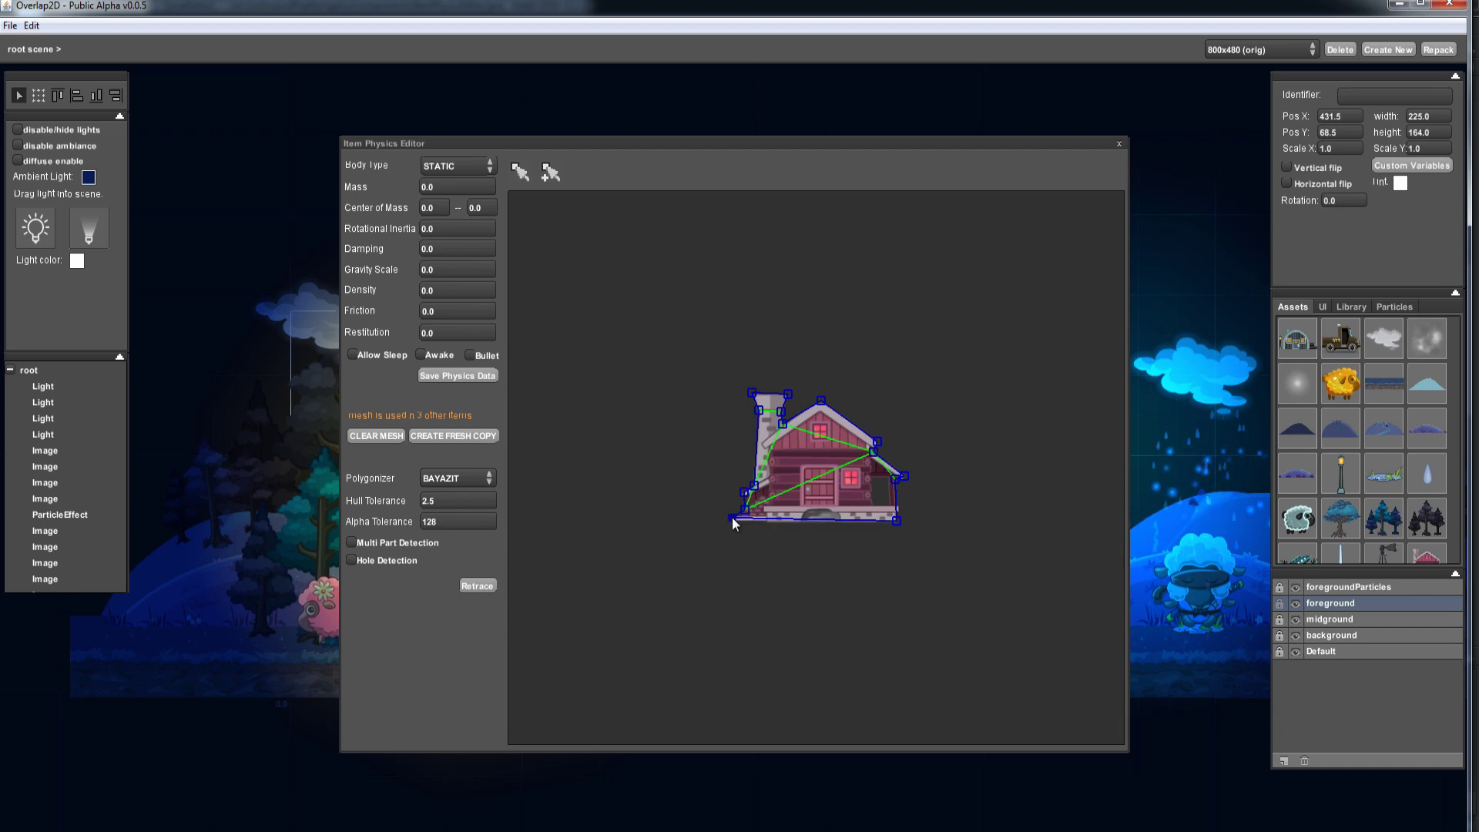
pyautogui.moveTo(732, 517); pyautogui.dragTo(733, 520)
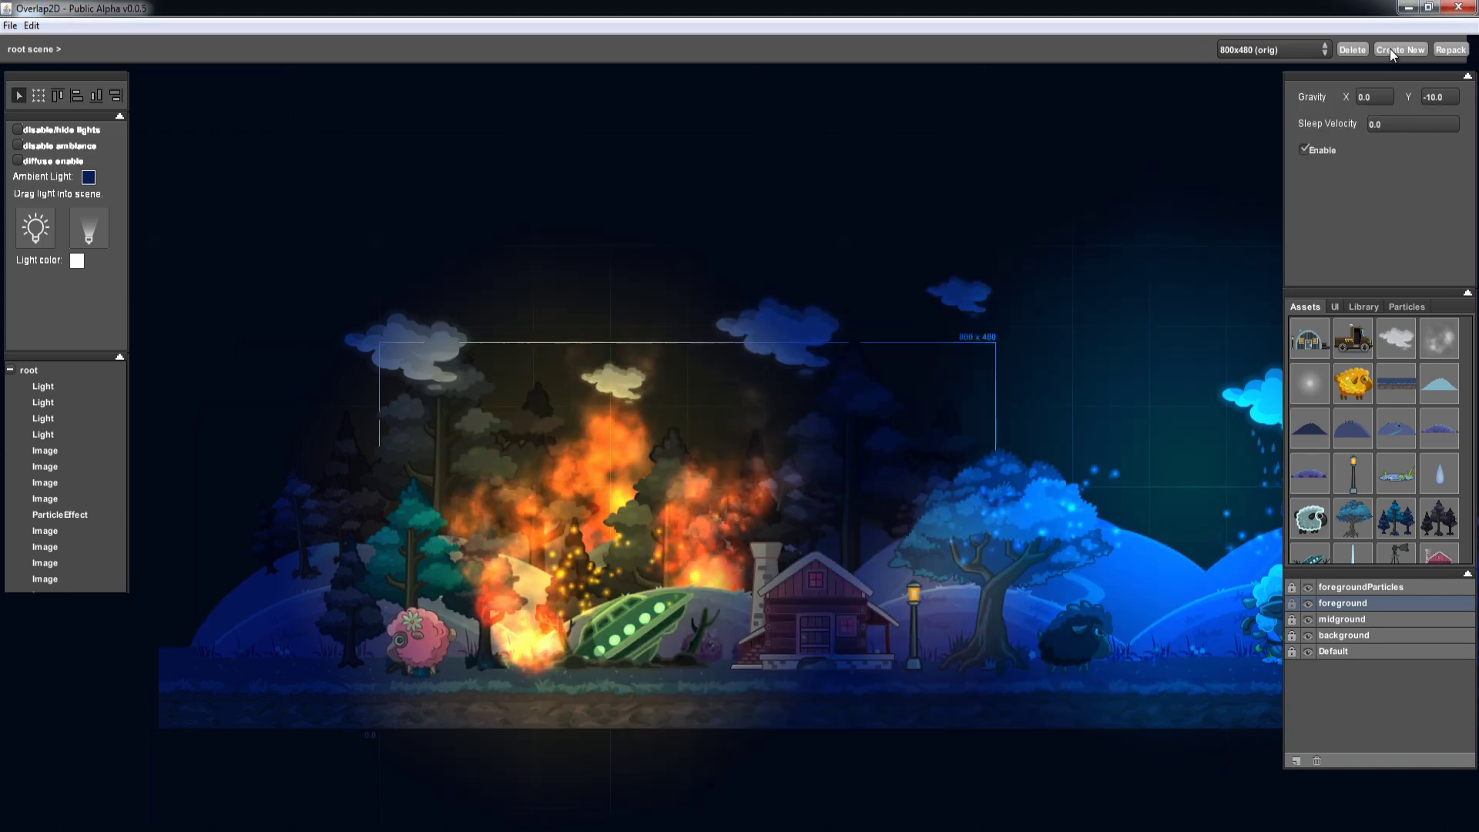
# - Create a new 480x320 resolution named 'Small Resolution'
pyautogui.click(1390, 48)
pyautogui.moveTo(850, 279); pyautogui.dragTo(641, 403)
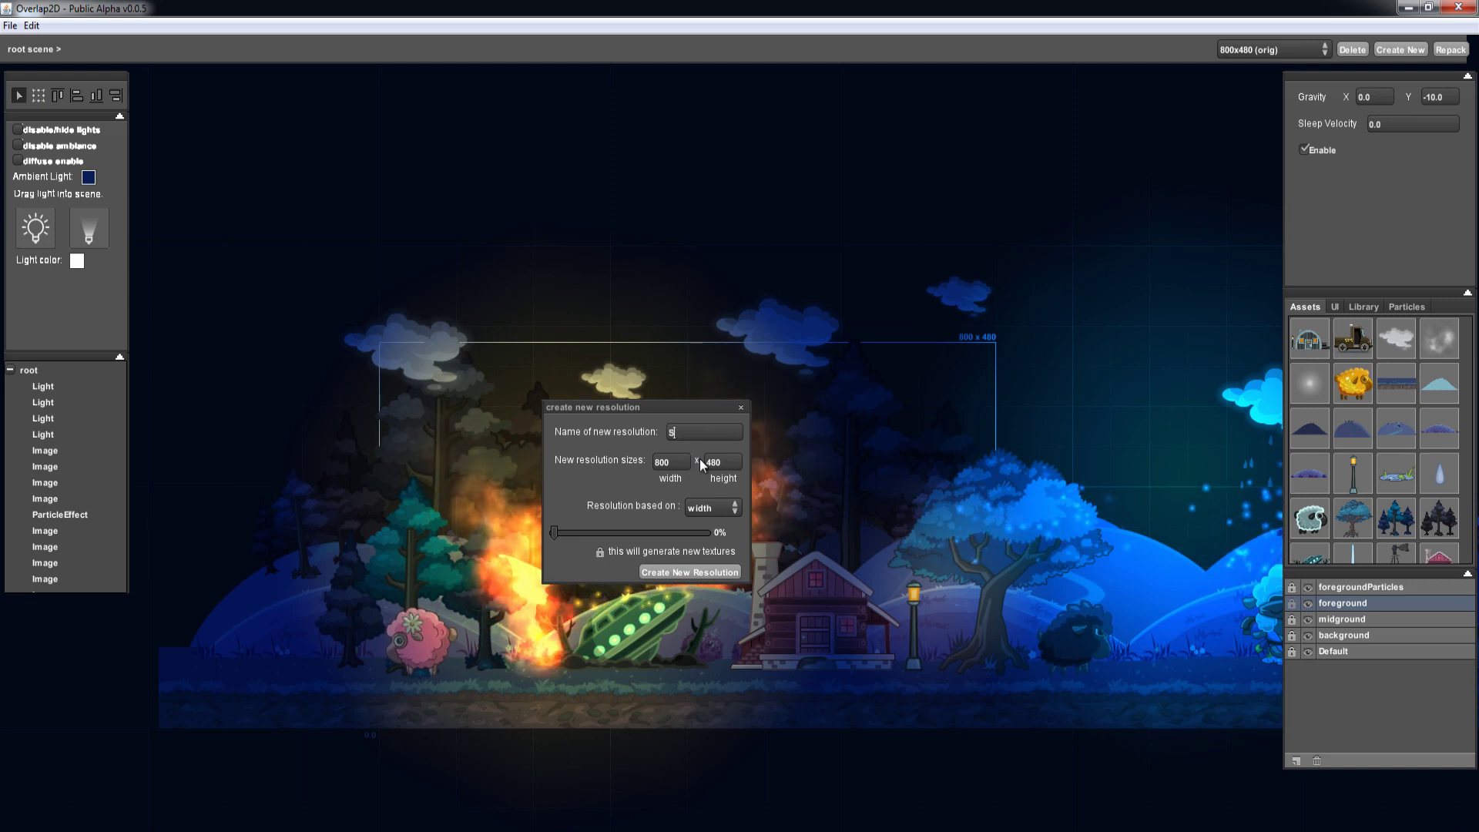
pyautogui.write('Small')
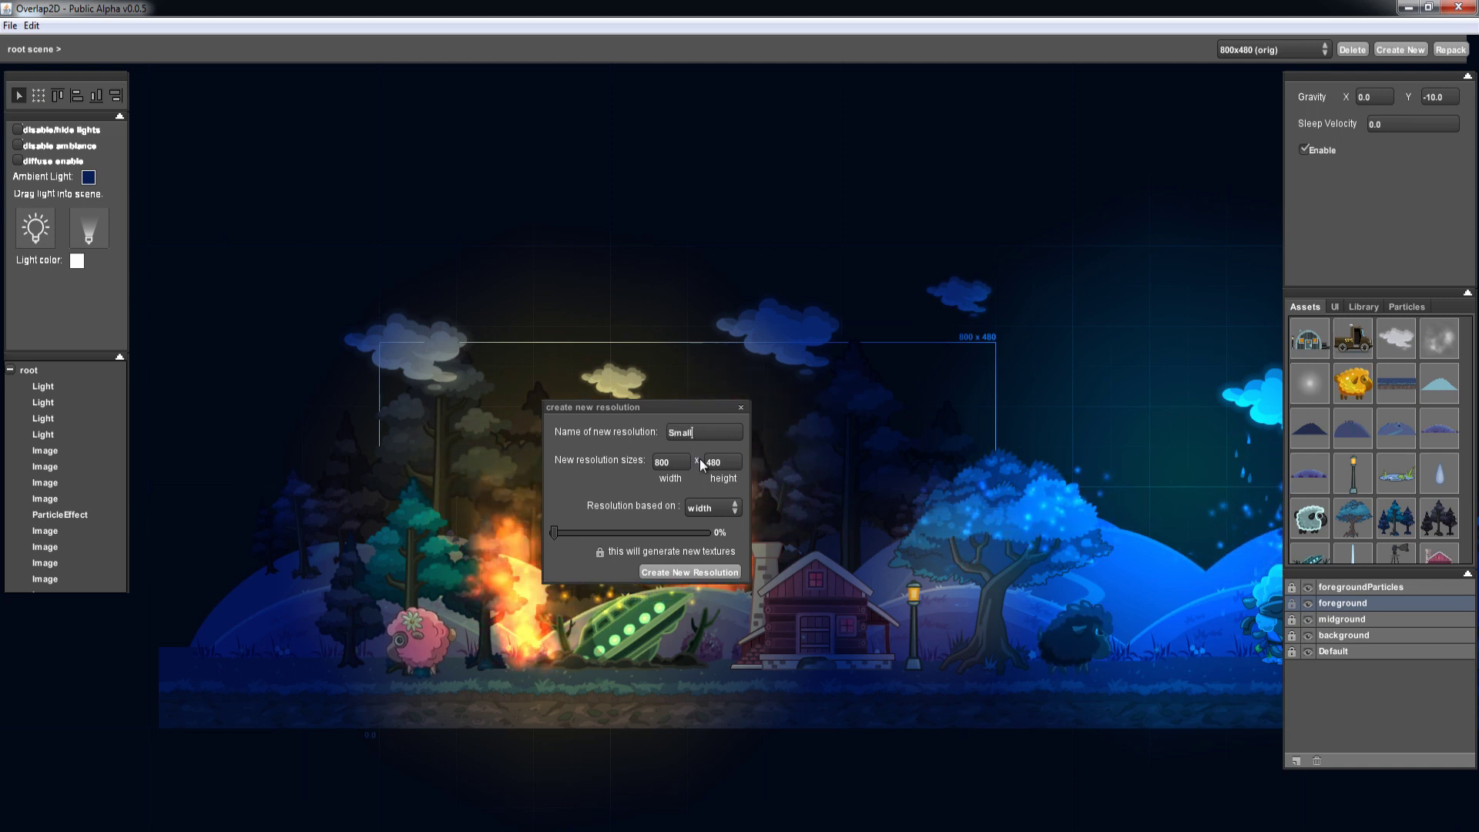
pyautogui.write(' Resolution')
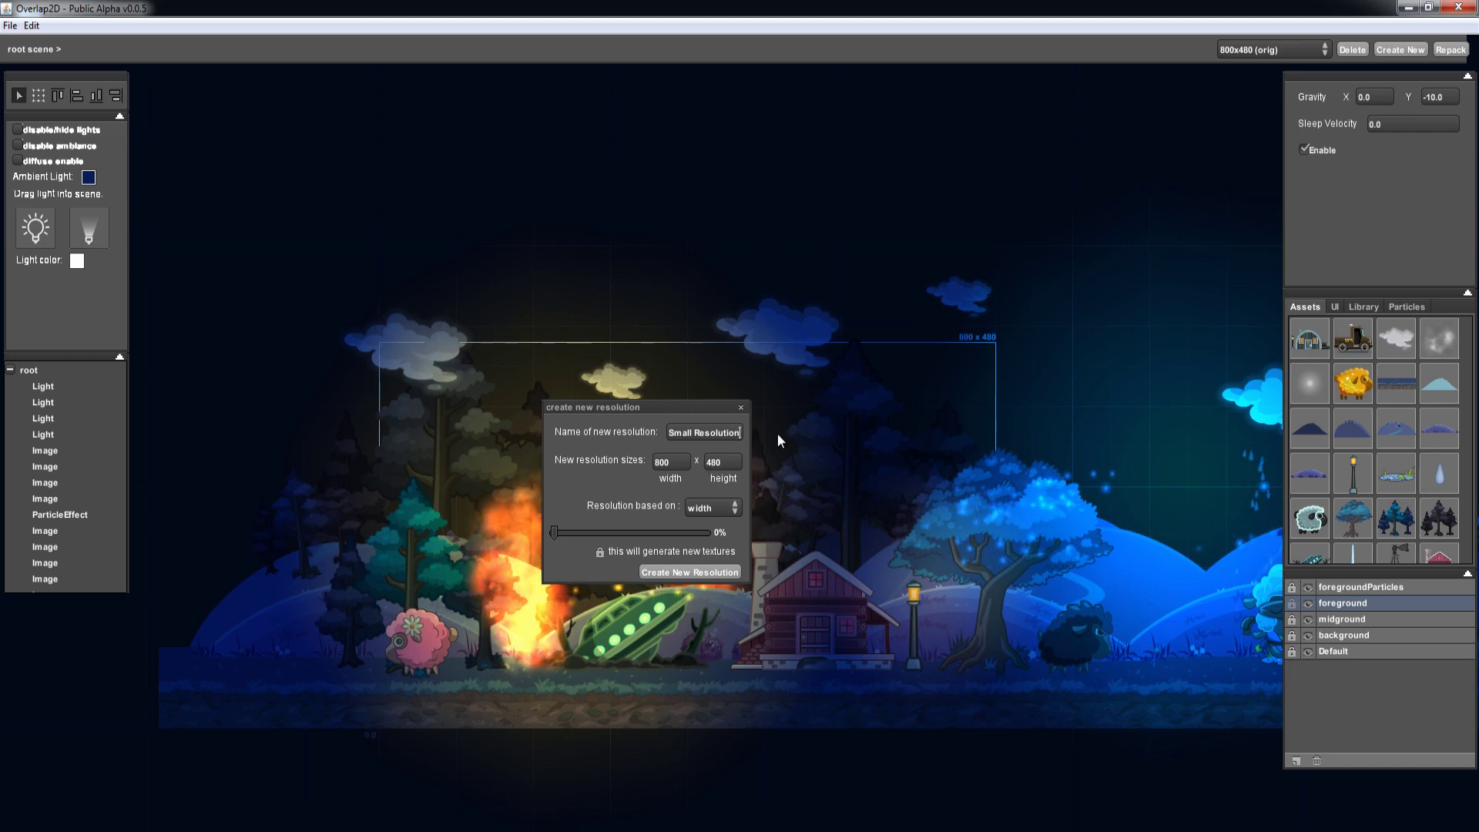
pyautogui.click(741, 407)
# - Preview the scene at 480x320 (small), then switch back to 800x480 (orig)
pyautogui.click(1236, 48)
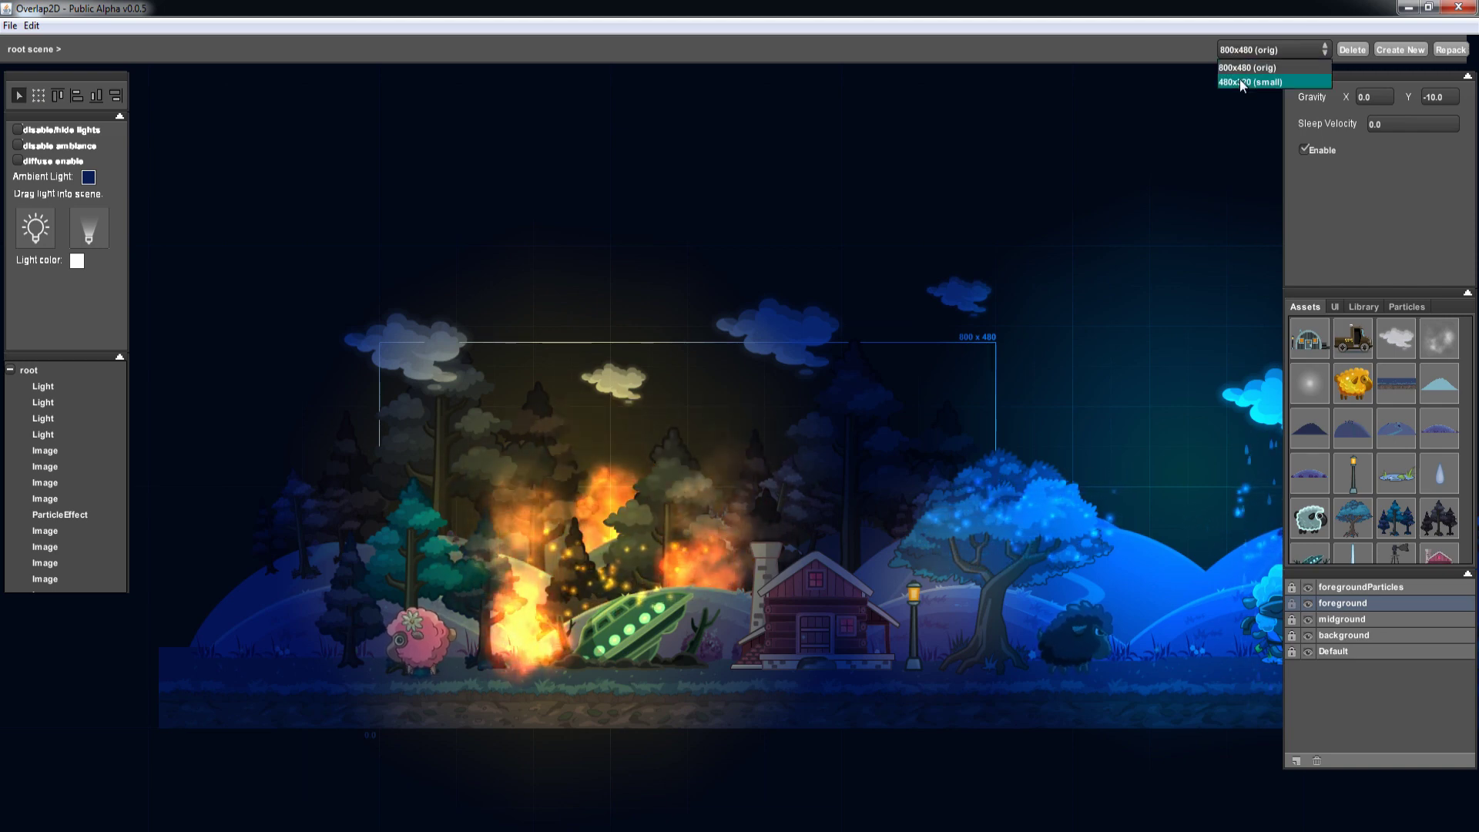
pyautogui.click(1240, 80)
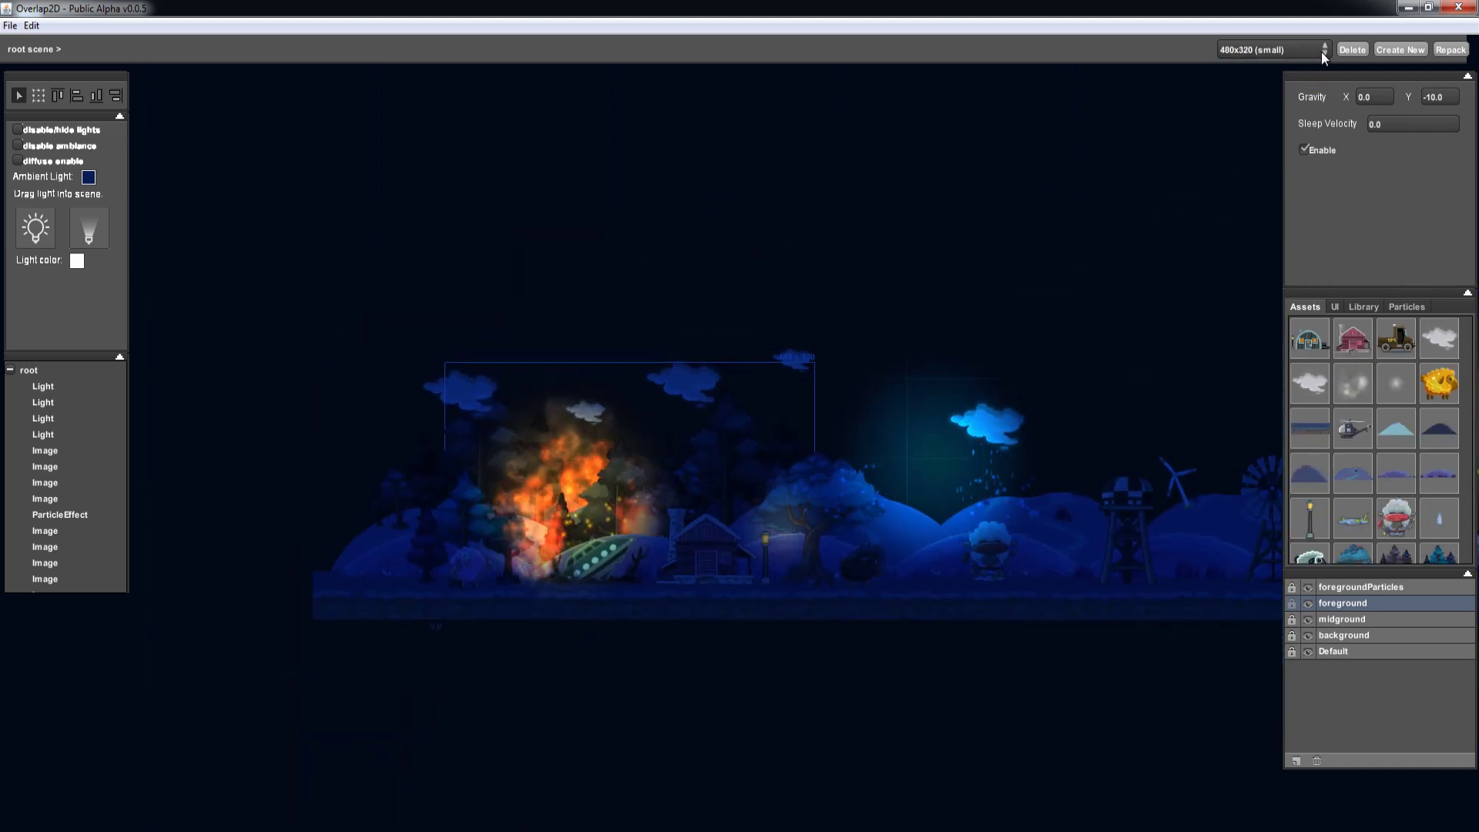
pyautogui.click(1320, 51)
pyautogui.click(1254, 66)
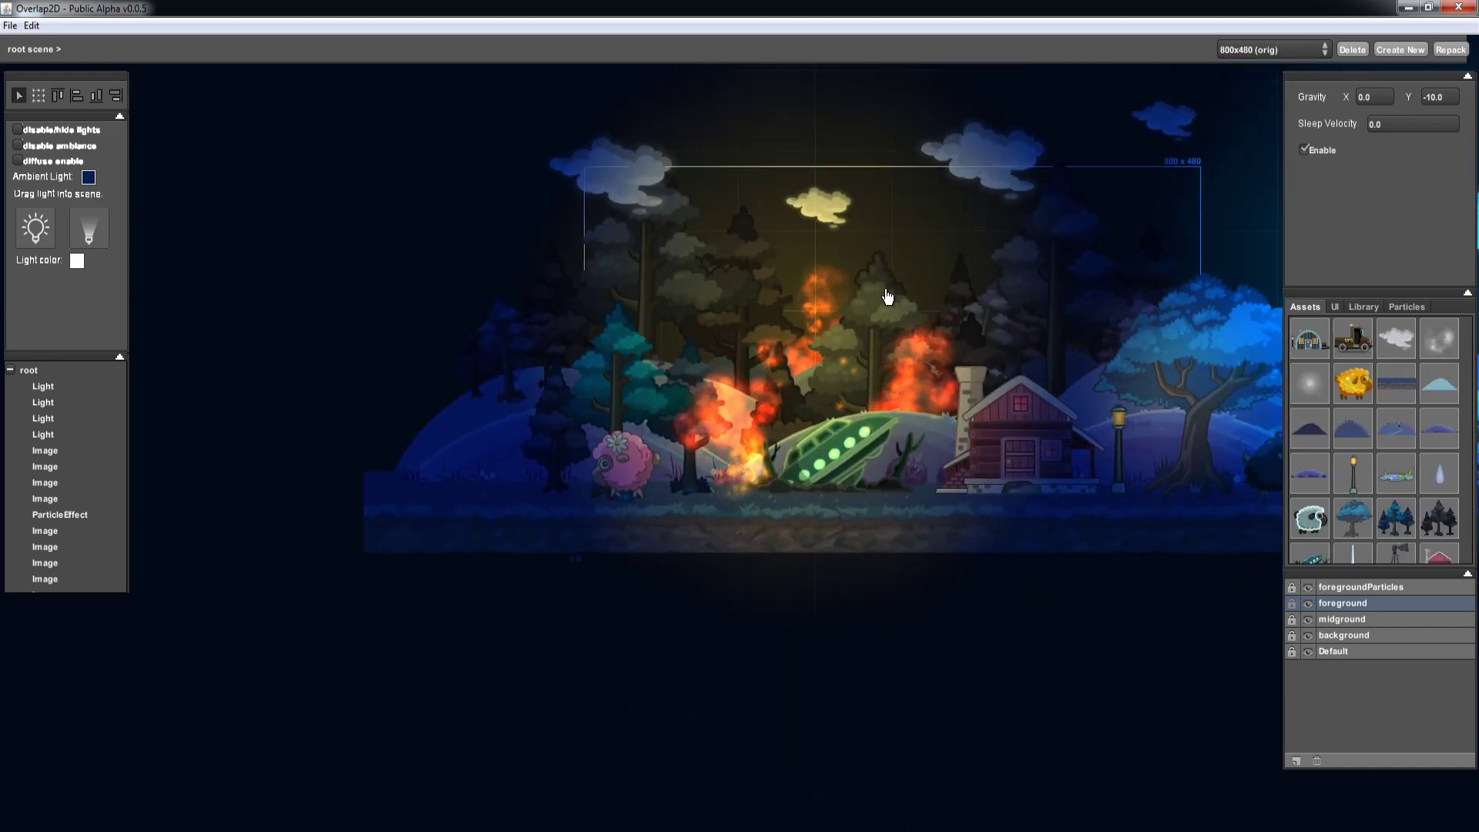